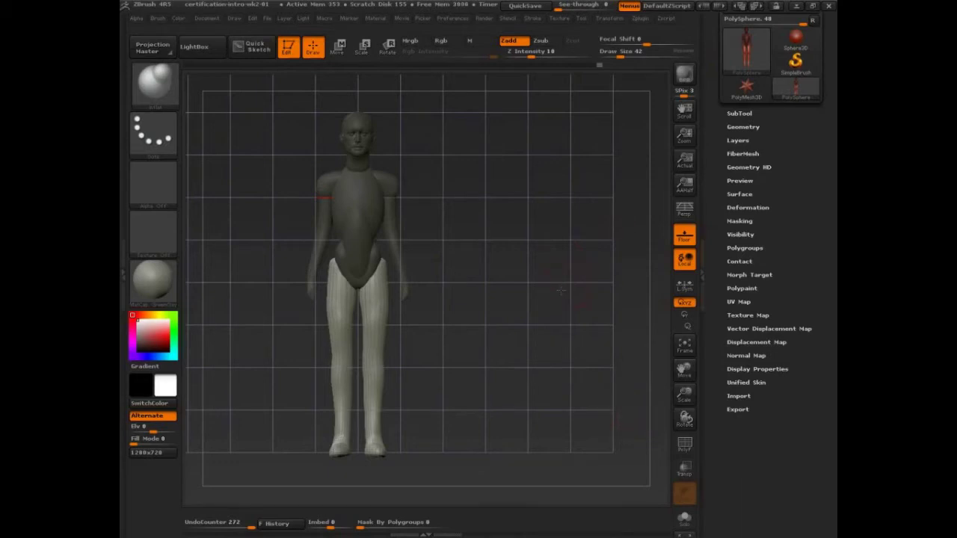
# Turn off the floor grid display around the figure.
pyautogui.click(683, 235)
pyautogui.keyDown('alt'); pyautogui.moveTo(476, 376); pyautogui.dragTo(552, 327); pyautogui.keyUp('alt')
pyautogui.hotkey('shift', 'p')
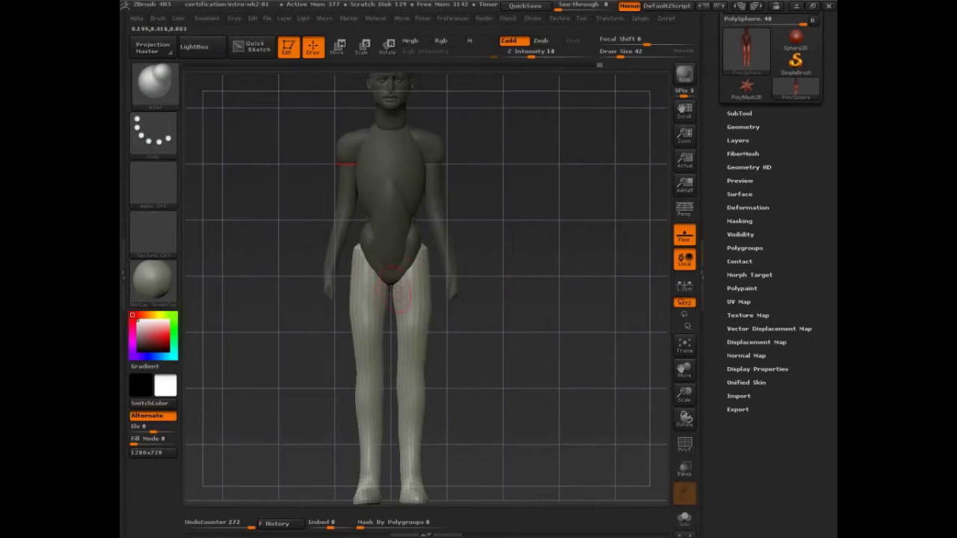
pyautogui.click(692, 237)
pyautogui.moveTo(593, 269)
pyautogui.mouseDown()
pyautogui.moveTo(519, 297)
pyautogui.moveTo(550, 286)
pyautogui.moveTo(546, 261)
pyautogui.moveTo(553, 332)
pyautogui.mouseUp()
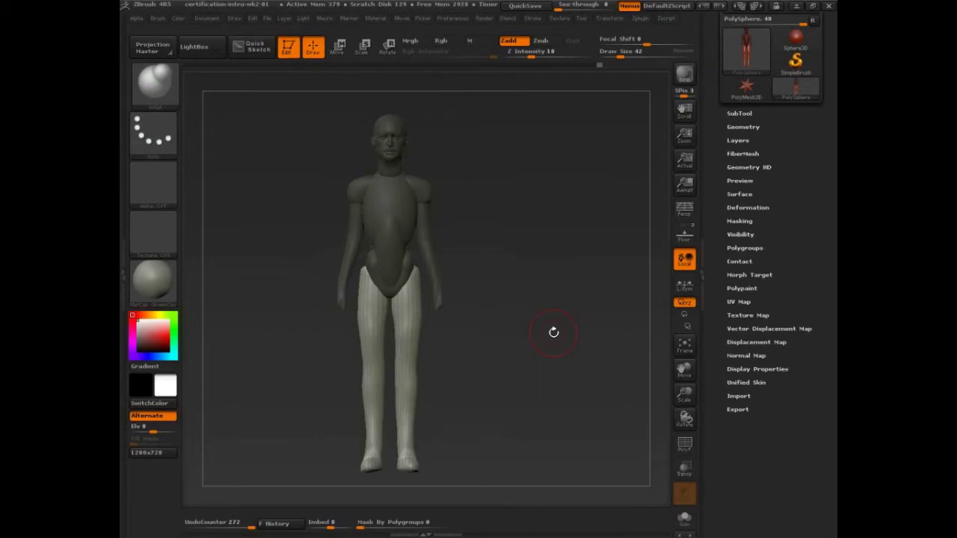
# Test the Clear and Inverse masking operations on the figure, ending with the mask completely cleared.
pyautogui.hotkey('ctrl', 'shift')
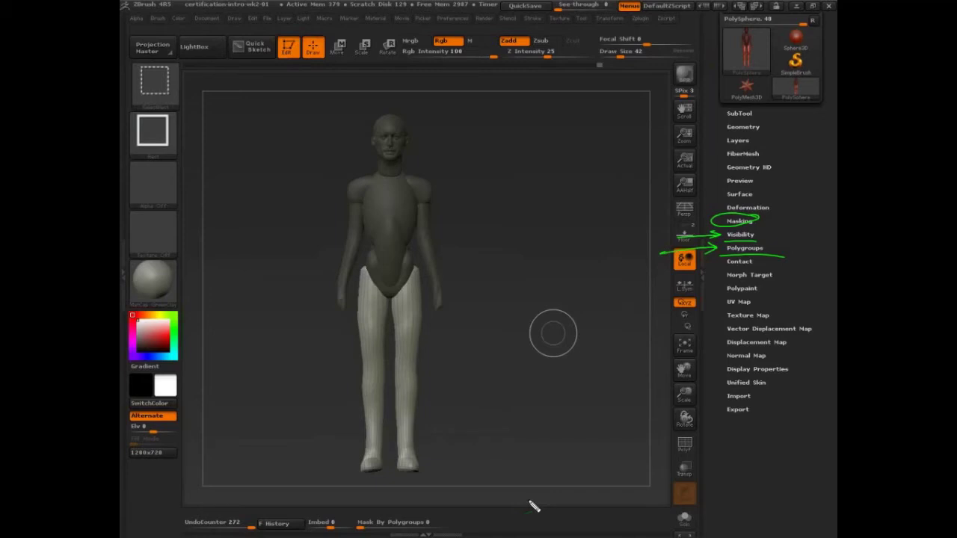
pyautogui.click(740, 221)
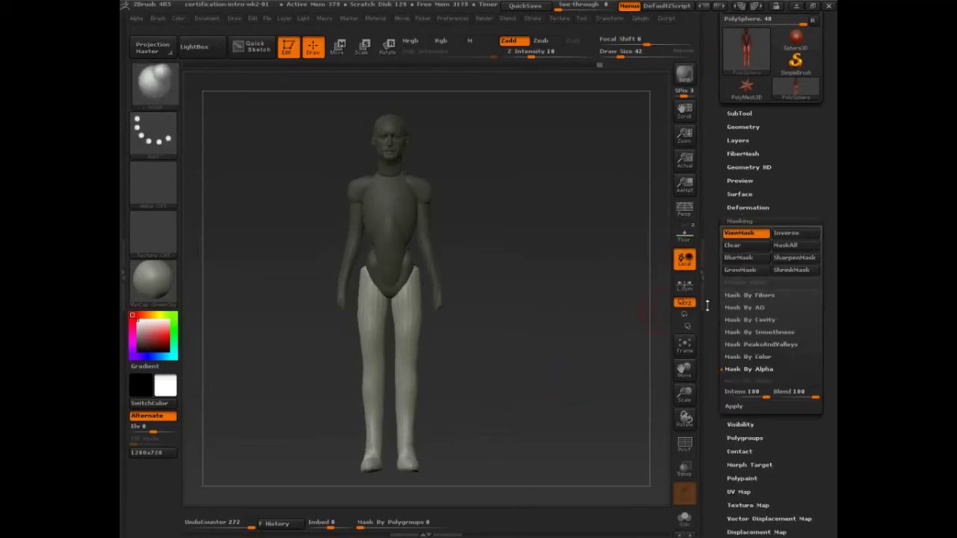
pyautogui.scroll(-3, 710, 323)
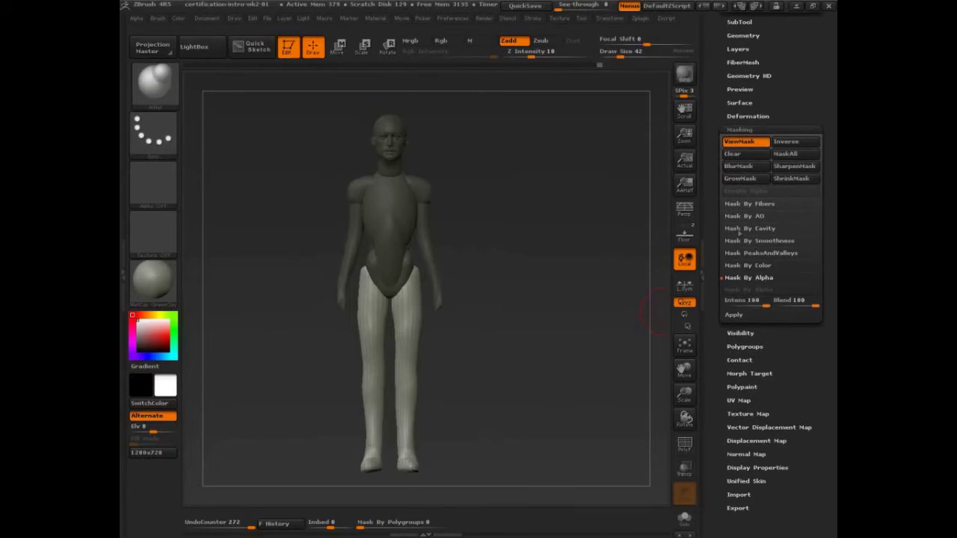
pyautogui.scroll(1, 710, 255)
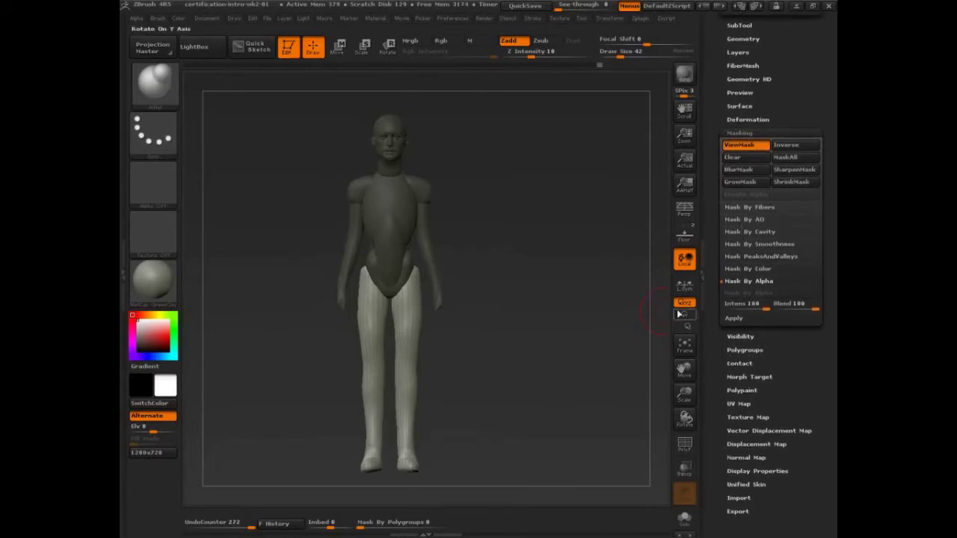
pyautogui.click(737, 159)
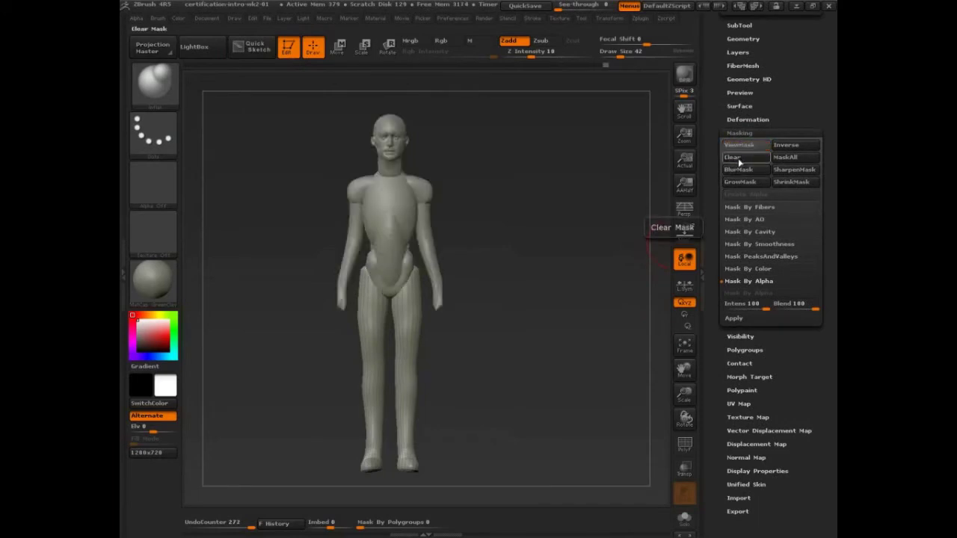
pyautogui.hotkey('ctrl', 'z')
pyautogui.click(786, 145)
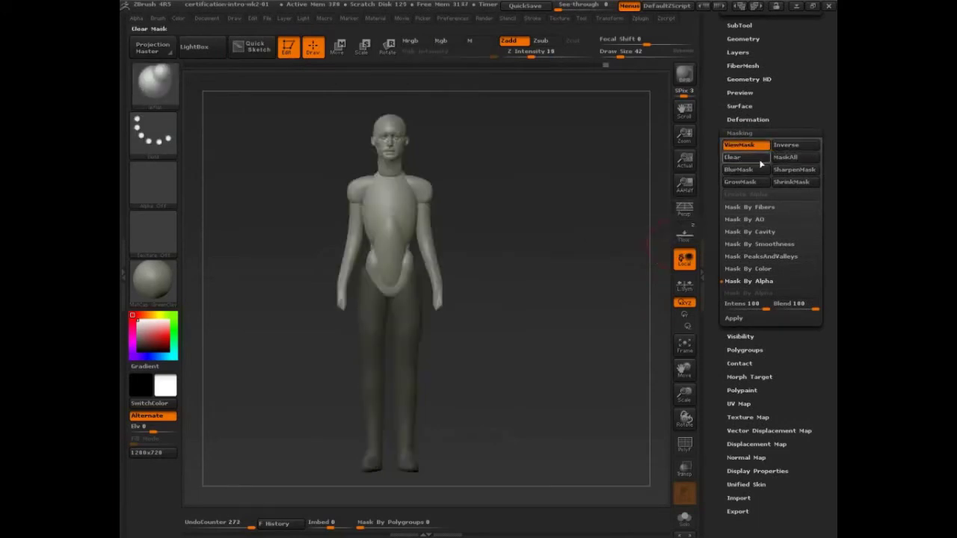
pyautogui.click(752, 161)
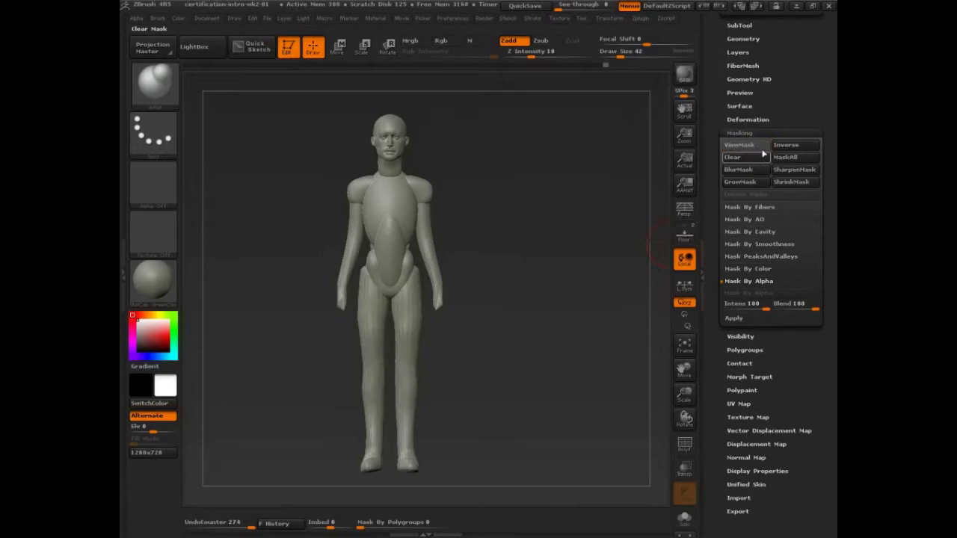
pyautogui.click(756, 132)
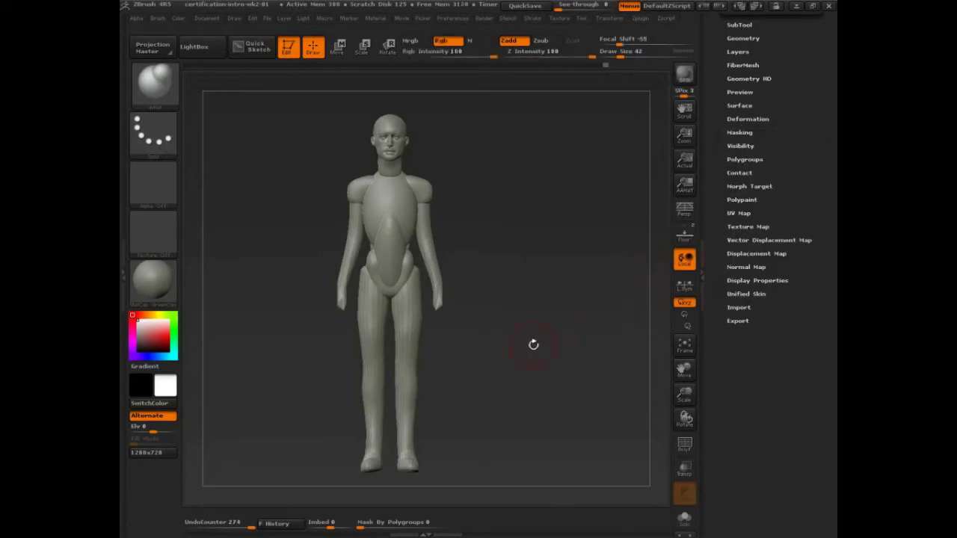
# Open the Polygroups options for the figure.
pyautogui.press('f')
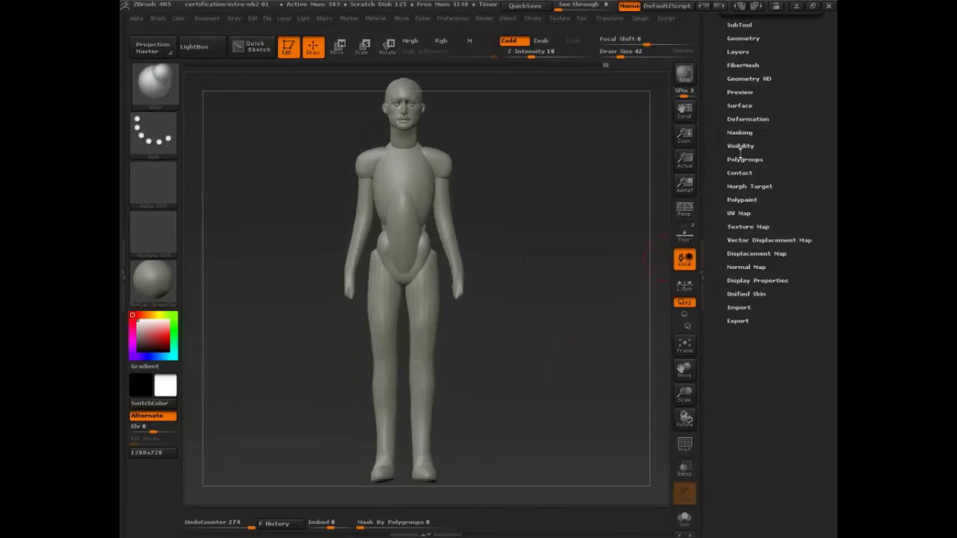
pyautogui.click(743, 160)
pyautogui.moveTo(514, 367); pyautogui.dragTo(561, 396)
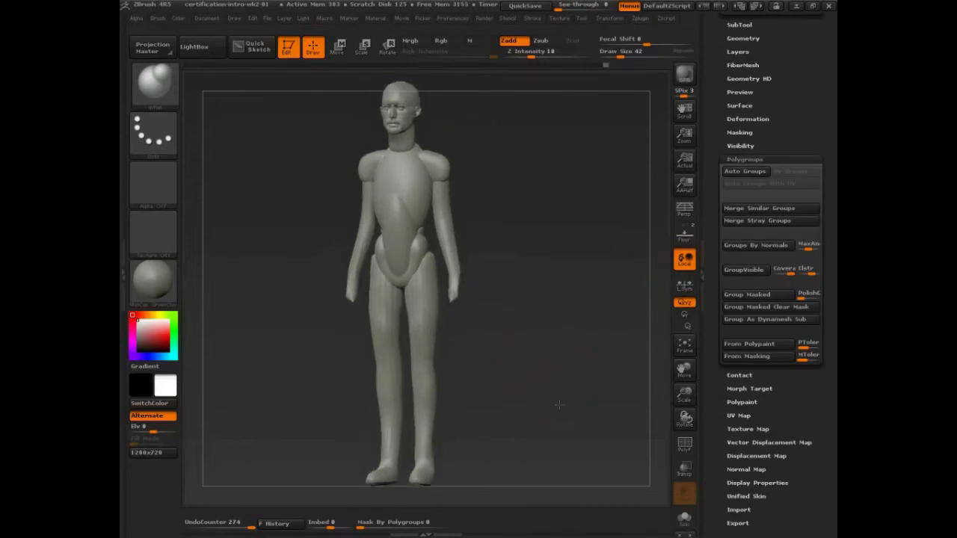
pyautogui.hotkey('ctrl', 'shift')
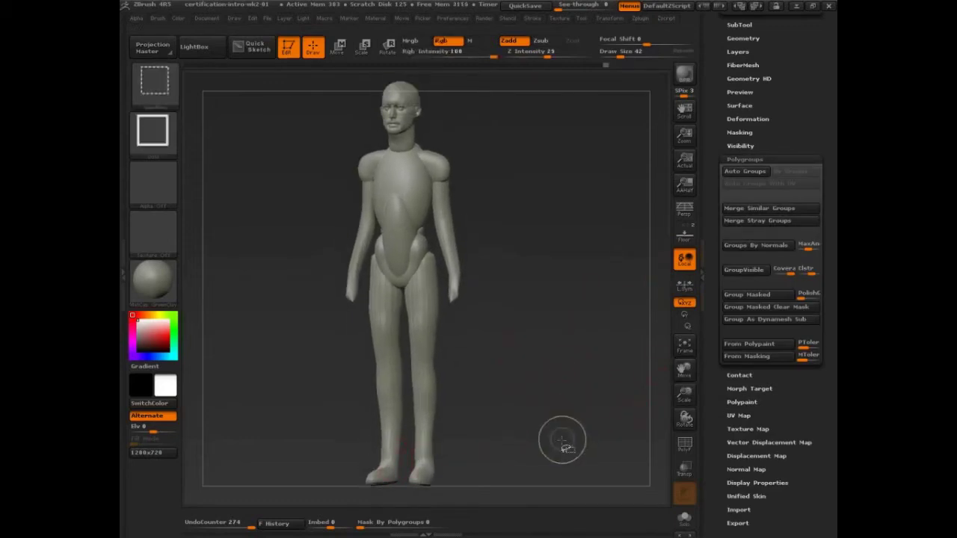
pyautogui.moveTo(703, 437)
pyautogui.mouseDown()
pyautogui.moveTo(653, 447)
pyautogui.moveTo(665, 436)
pyautogui.moveTo(710, 447)
pyautogui.moveTo(688, 458)
pyautogui.moveTo(617, 440)
pyautogui.moveTo(562, 282)
pyautogui.moveTo(465, 232)
pyautogui.moveTo(497, 239)
pyautogui.moveTo(452, 168)
pyautogui.moveTo(477, 162)
pyautogui.moveTo(497, 203)
pyautogui.moveTo(445, 129)
pyautogui.moveTo(420, 132)
pyautogui.mouseUp()
pyautogui.moveTo(477, 124)
pyautogui.mouseDown()
pyautogui.moveTo(408, 89)
pyautogui.moveTo(278, 162)
pyautogui.moveTo(349, 208)
pyautogui.moveTo(344, 202)
pyautogui.moveTo(343, 247)
pyautogui.moveTo(314, 208)
pyautogui.moveTo(264, 271)
pyautogui.moveTo(366, 329)
pyautogui.mouseUp()
pyautogui.moveTo(305, 317)
pyautogui.mouseDown()
pyautogui.moveTo(323, 411)
pyautogui.moveTo(372, 418)
pyautogui.moveTo(356, 435)
pyautogui.mouseUp()
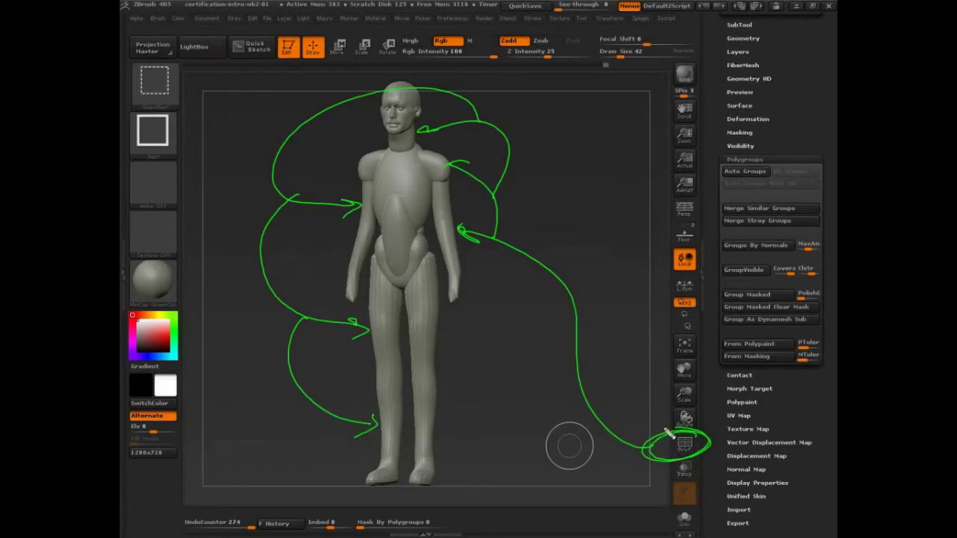
pyautogui.moveTo(744, 154)
pyautogui.mouseDown()
pyautogui.moveTo(772, 159)
pyautogui.moveTo(723, 151)
pyautogui.moveTo(690, 179)
pyautogui.mouseUp()
pyautogui.moveTo(688, 213)
pyautogui.mouseDown()
pyautogui.moveTo(716, 208)
pyautogui.moveTo(719, 221)
pyautogui.mouseUp()
pyautogui.moveTo(682, 250); pyautogui.dragTo(719, 243)
pyautogui.moveTo(682, 276); pyautogui.dragTo(717, 269)
pyautogui.moveTo(695, 300); pyautogui.dragTo(714, 298)
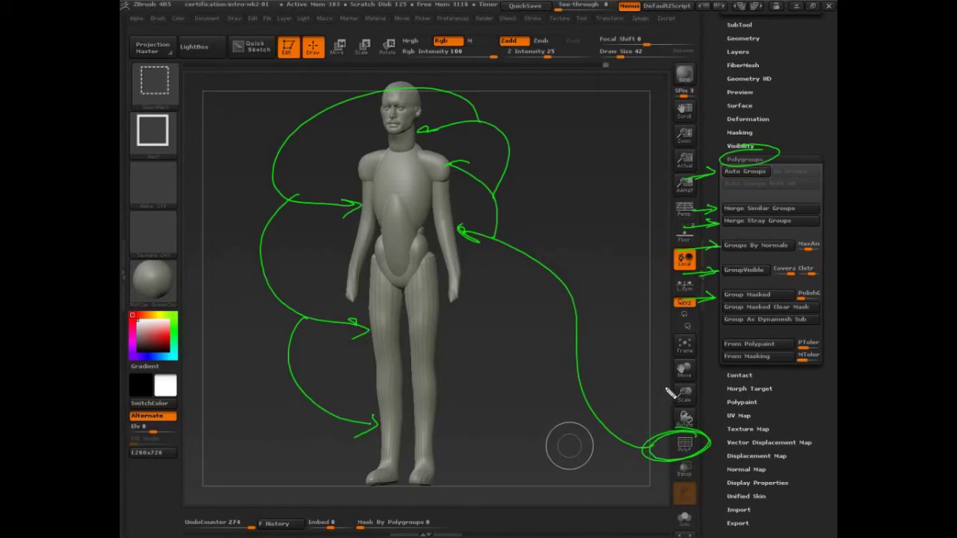
pyautogui.moveTo(723, 283)
pyautogui.mouseDown()
pyautogui.moveTo(770, 279)
pyautogui.moveTo(794, 250)
pyautogui.moveTo(729, 238)
pyautogui.moveTo(747, 259)
pyautogui.moveTo(711, 258)
pyautogui.mouseUp()
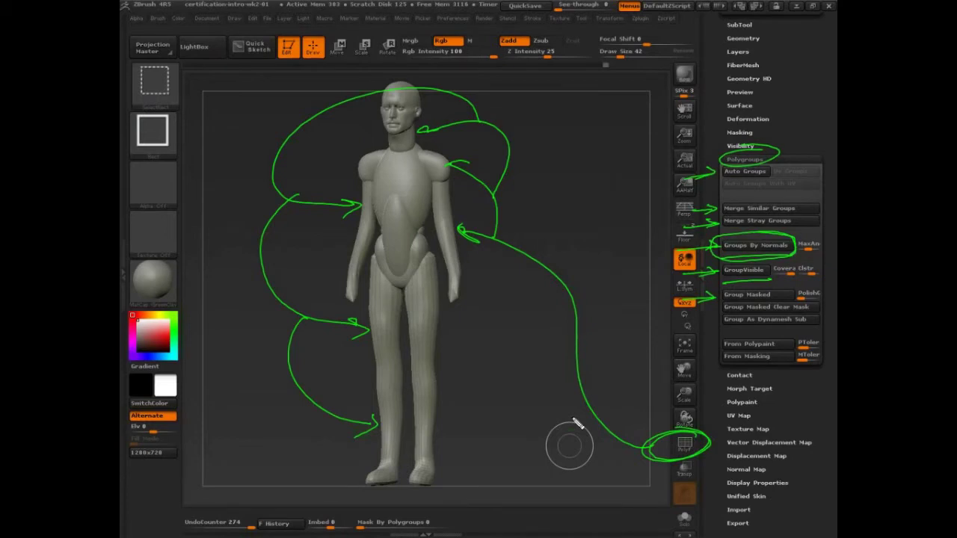
pyautogui.press('Escape')
# Turn on the polyframe display to show the figure's wireframe and polygroup colours.
pyautogui.hotkey('shift', 'f')
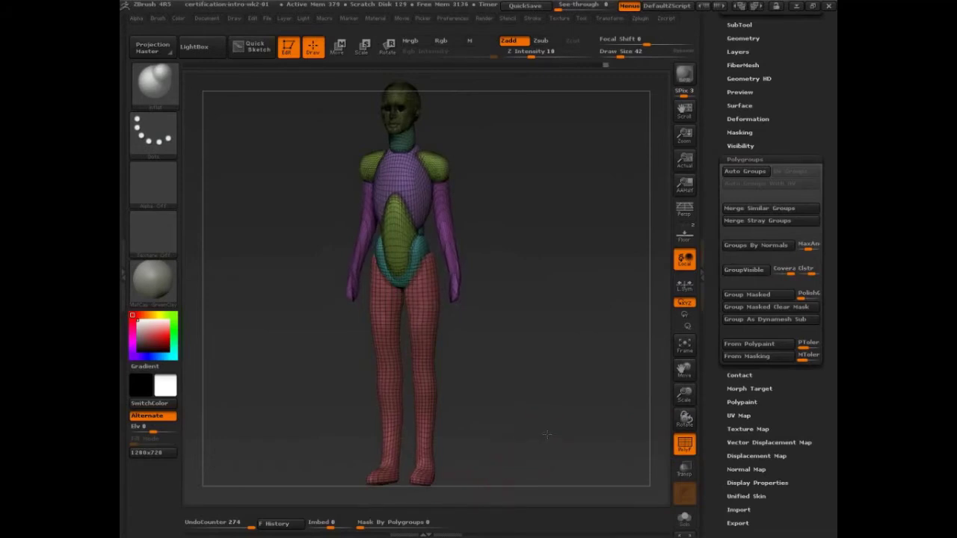
pyautogui.hotkey('ctrl', 'shift')
pyautogui.moveTo(408, 187); pyautogui.dragTo(439, 166)
pyautogui.moveTo(396, 231); pyautogui.dragTo(420, 243)
pyautogui.moveTo(429, 290); pyautogui.dragTo(430, 291)
pyautogui.moveTo(406, 141); pyautogui.dragTo(408, 142)
pyautogui.moveTo(408, 95); pyautogui.dragTo(409, 98)
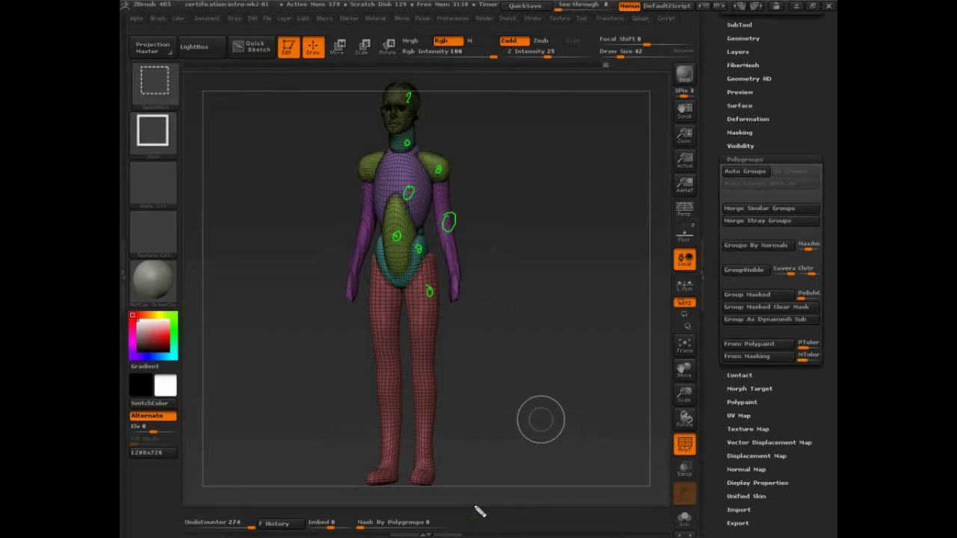
pyautogui.press('Escape')
# Isolate the purple chest polygroup and show the whole figure again.
pyautogui.moveTo(590, 389)
pyautogui.keyDown('alt'); pyautogui.mouseDown()
pyautogui.moveTo(499, 392)
pyautogui.moveTo(489, 381)
pyautogui.mouseUp(); pyautogui.keyUp('alt')
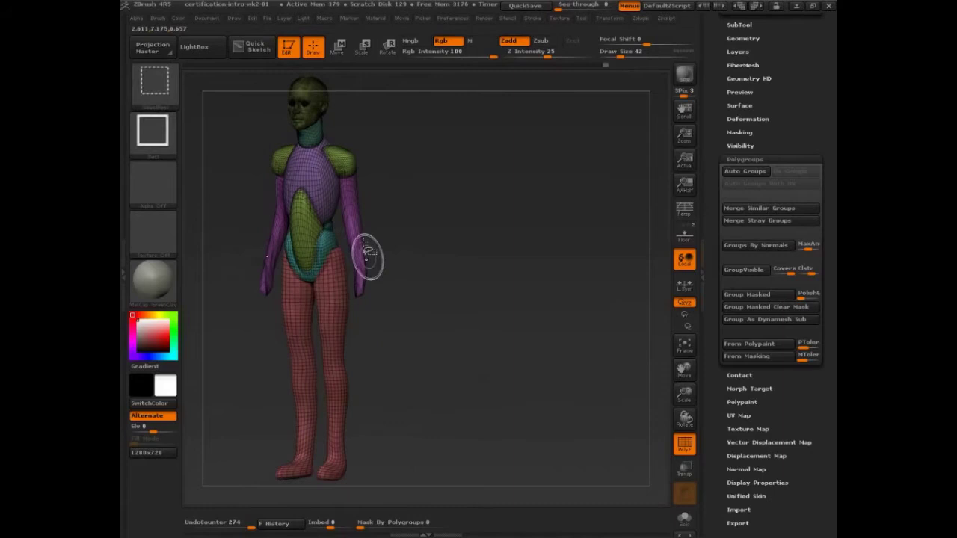
pyautogui.keyDown('ctrl'); pyautogui.keyDown('shift'); pyautogui.click(322, 198); pyautogui.keyUp('shift'); pyautogui.keyUp('ctrl')
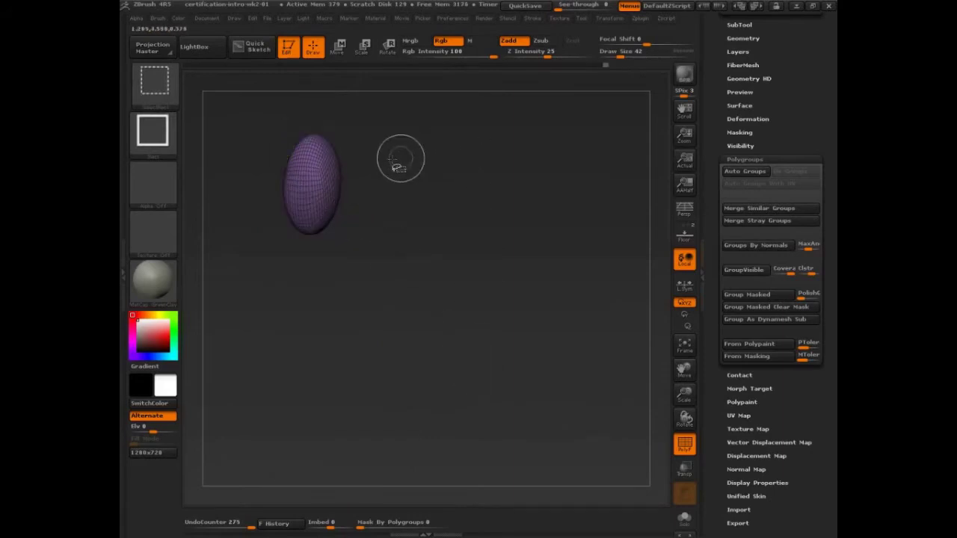
pyautogui.keyDown('ctrl'); pyautogui.keyDown('shift'); pyautogui.click(412, 195); pyautogui.keyUp('shift'); pyautogui.keyUp('ctrl')
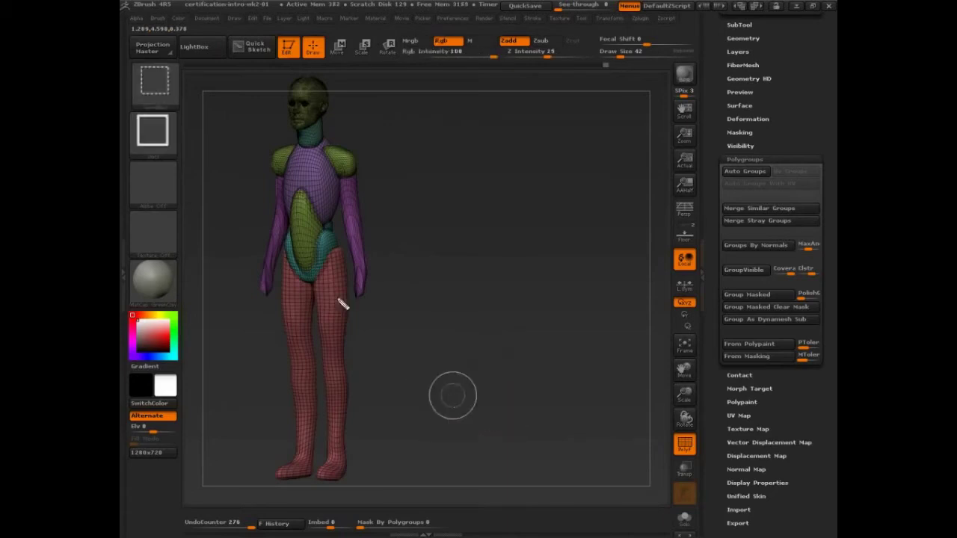
pyautogui.moveTo(314, 178); pyautogui.dragTo(405, 172)
pyautogui.moveTo(321, 170)
pyautogui.mouseDown()
pyautogui.moveTo(358, 126)
pyautogui.moveTo(421, 96)
pyautogui.moveTo(426, 83)
pyautogui.mouseUp()
pyautogui.moveTo(433, 160)
pyautogui.mouseDown()
pyautogui.moveTo(436, 129)
pyautogui.moveTo(467, 149)
pyautogui.moveTo(495, 146)
pyautogui.moveTo(513, 124)
pyautogui.moveTo(528, 128)
pyautogui.moveTo(523, 89)
pyautogui.moveTo(555, 118)
pyautogui.mouseUp()
pyautogui.moveTo(460, 75)
pyautogui.mouseDown()
pyautogui.moveTo(495, 62)
pyautogui.moveTo(503, 84)
pyautogui.mouseUp()
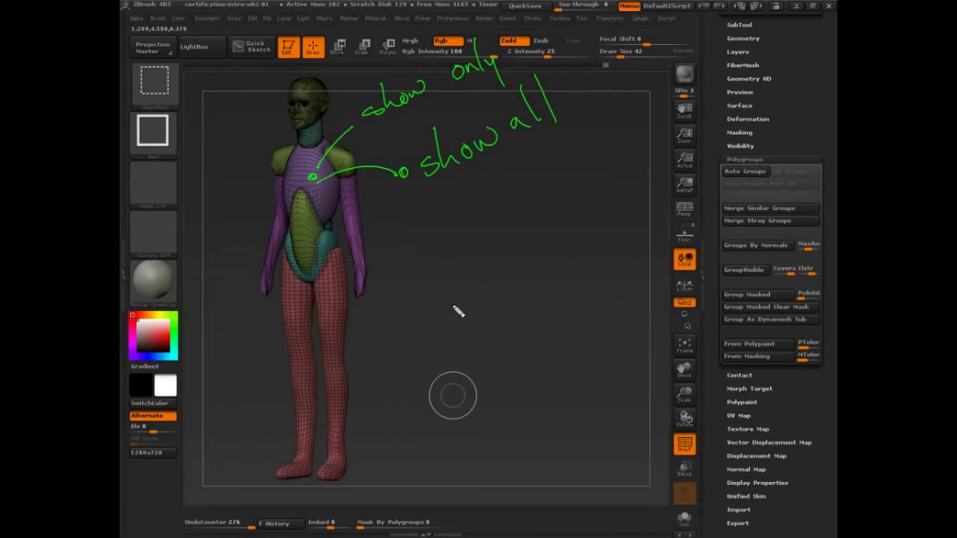
pyautogui.press('Escape')
# Isolate the arm, shoulder and leg polygroups one at a time, showing the whole figure again after each.
pyautogui.keyDown('ctrl'); pyautogui.keyDown('shift'); pyautogui.click(363, 233); pyautogui.keyUp('shift'); pyautogui.keyUp('ctrl')
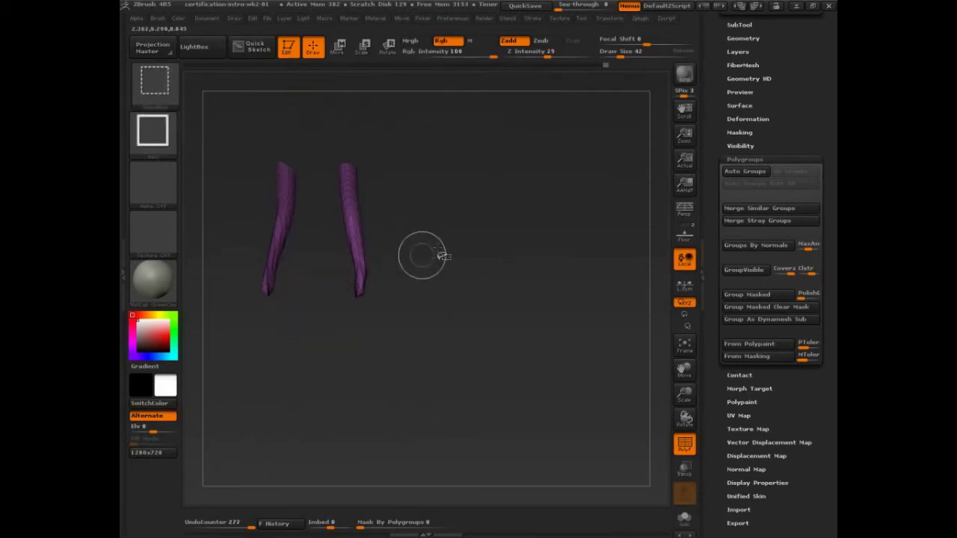
pyautogui.keyDown('ctrl'); pyautogui.keyDown('shift'); pyautogui.click(502, 203); pyautogui.keyUp('shift'); pyautogui.keyUp('ctrl')
pyautogui.keyDown('ctrl'); pyautogui.keyDown('shift'); pyautogui.click(359, 202); pyautogui.keyUp('shift'); pyautogui.keyUp('ctrl')
pyautogui.keyDown('ctrl'); pyautogui.keyDown('shift'); pyautogui.click(478, 170); pyautogui.keyUp('shift'); pyautogui.keyUp('ctrl')
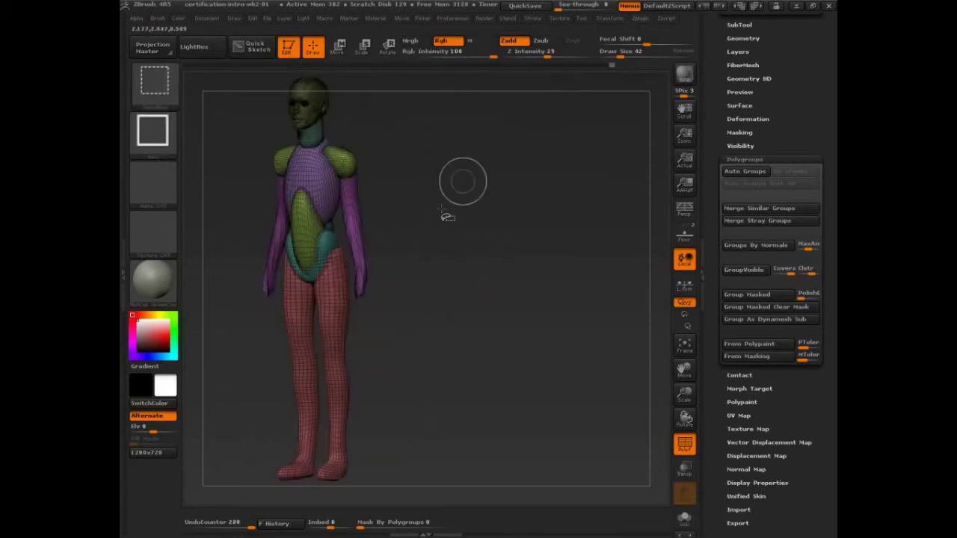
pyautogui.keyDown('ctrl'); pyautogui.keyDown('shift'); pyautogui.click(336, 254); pyautogui.keyUp('shift'); pyautogui.keyUp('ctrl')
pyautogui.keyDown('ctrl'); pyautogui.keyDown('shift'); pyautogui.click(493, 284); pyautogui.keyUp('shift'); pyautogui.keyUp('ctrl')
pyautogui.keyDown('ctrl'); pyautogui.keyDown('shift'); pyautogui.click(333, 336); pyautogui.keyUp('shift'); pyautogui.keyUp('ctrl')
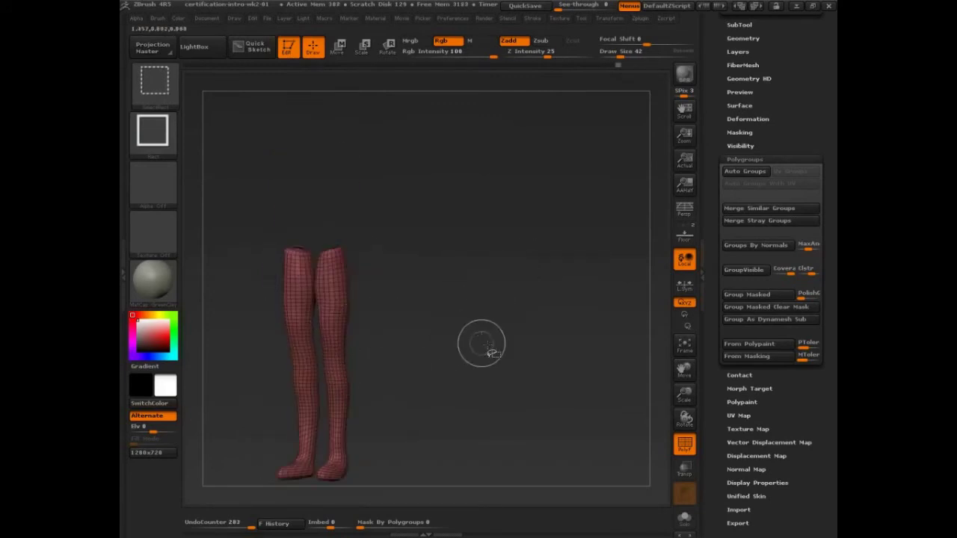
pyautogui.keyDown('ctrl'); pyautogui.keyDown('shift'); pyautogui.click(523, 329); pyautogui.keyUp('shift'); pyautogui.keyUp('ctrl')
pyautogui.moveTo(573, 337); pyautogui.dragTo(494, 345)
# Isolate the green polygroup shared by the shoulders and abdomen, inspect it from several angles, and show the whole figure again.
pyautogui.keyDown('ctrl'); pyautogui.keyDown('shift'); pyautogui.click(348, 158); pyautogui.keyUp('shift'); pyautogui.keyUp('ctrl')
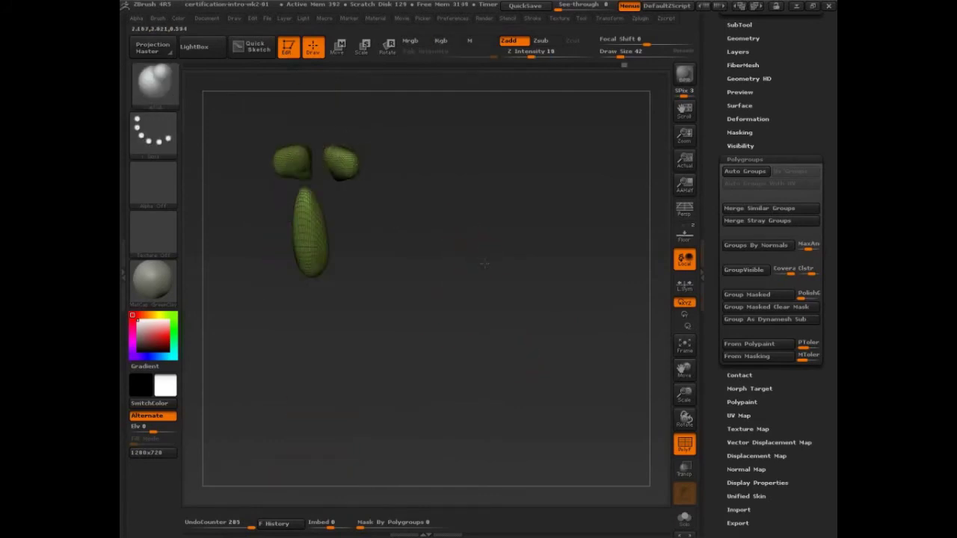
pyautogui.moveTo(483, 262); pyautogui.dragTo(440, 256)
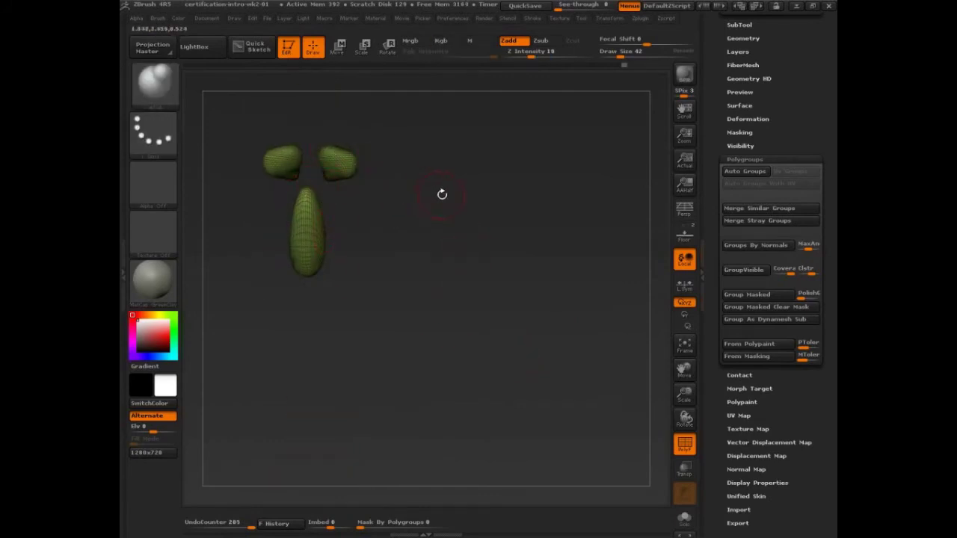
pyautogui.moveTo(494, 195); pyautogui.dragTo(471, 201)
pyautogui.keyDown('ctrl'); pyautogui.keyDown('shift'); pyautogui.click(463, 202); pyautogui.keyUp('shift'); pyautogui.keyUp('ctrl')
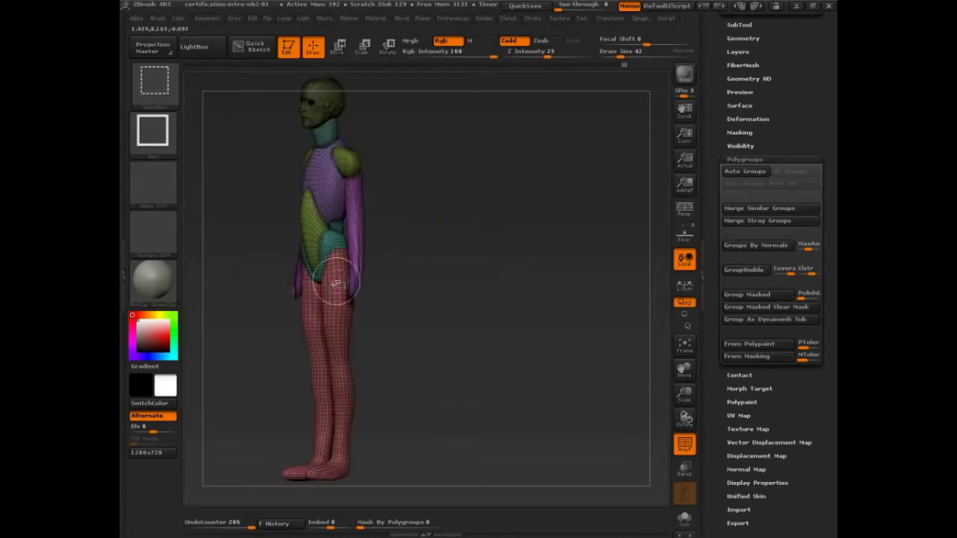
# Isolate the teal pelvis polygroup, inspect it from other angles, and show the whole figure again.
pyautogui.keyDown('ctrl'); pyautogui.keyDown('shift'); pyautogui.click(336, 235); pyautogui.keyUp('shift'); pyautogui.keyUp('ctrl')
pyautogui.moveTo(480, 258)
pyautogui.mouseDown()
pyautogui.moveTo(438, 275)
pyautogui.moveTo(423, 319)
pyautogui.mouseUp()
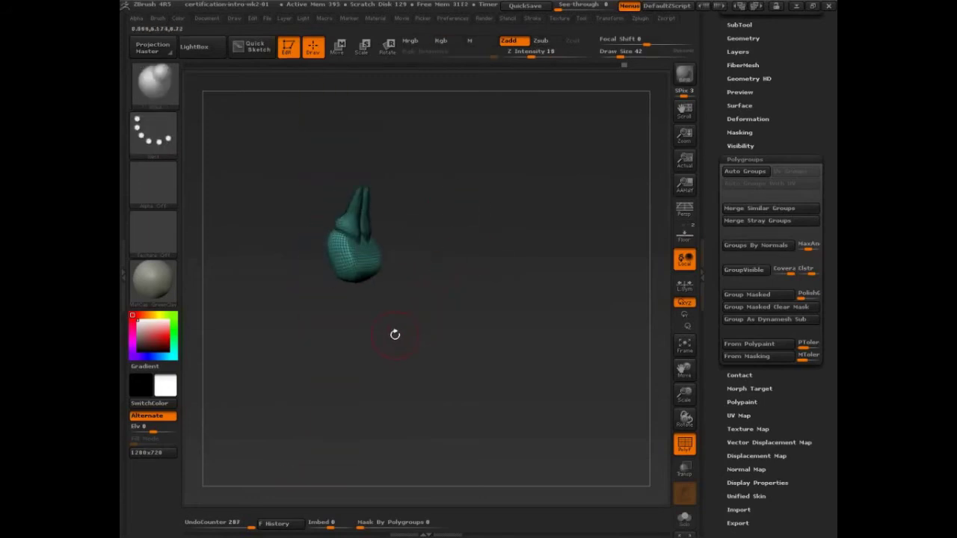
pyautogui.keyDown('ctrl'); pyautogui.keyDown('shift'); pyautogui.click(451, 321); pyautogui.keyUp('shift'); pyautogui.keyUp('ctrl')
pyautogui.moveTo(451, 344); pyautogui.dragTo(507, 333)
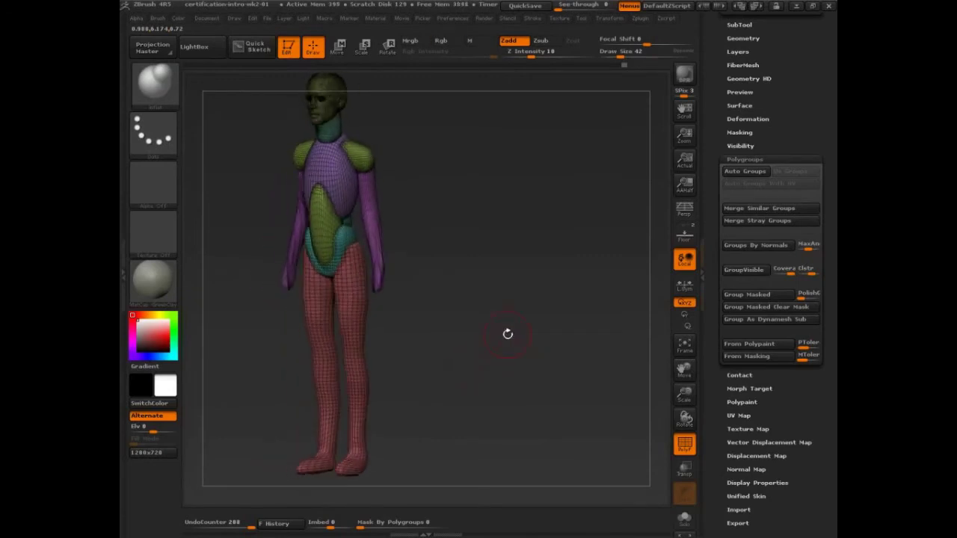
# Regroup the figure with Auto Groups so each separate body part gets its own polygroup.
pyautogui.click(736, 172)
pyautogui.hotkey('ctrl', 'shift')
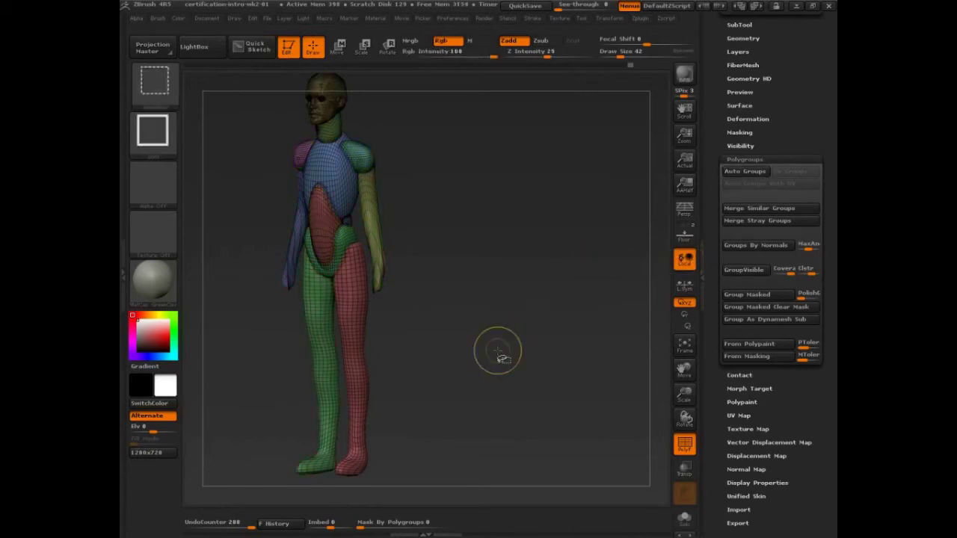
pyautogui.keyDown('ctrl'); pyautogui.keyDown('shift'); pyautogui.click(354, 248); pyautogui.keyUp('shift'); pyautogui.keyUp('ctrl')
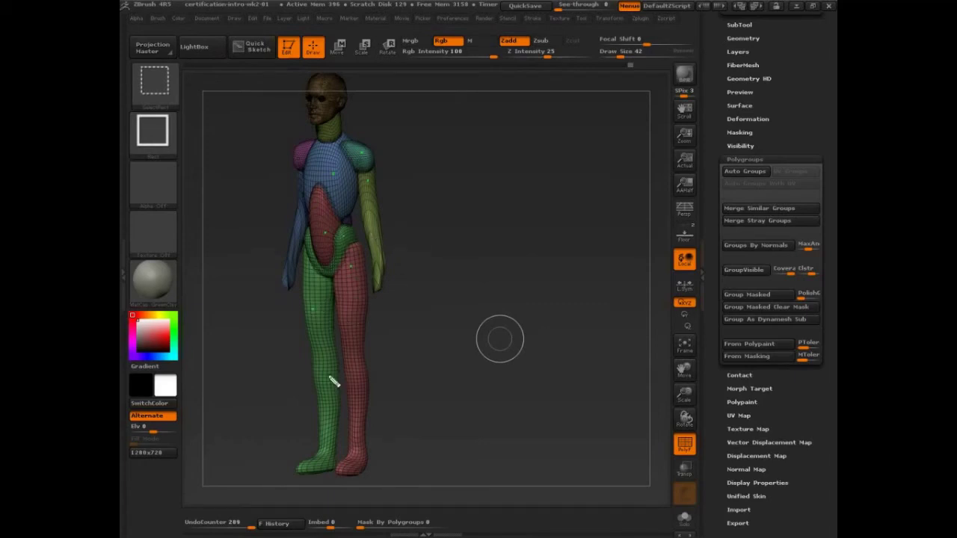
pyautogui.moveTo(388, 126)
pyautogui.mouseDown()
pyautogui.moveTo(369, 142)
pyautogui.moveTo(384, 129)
pyautogui.moveTo(297, 133)
pyautogui.mouseUp()
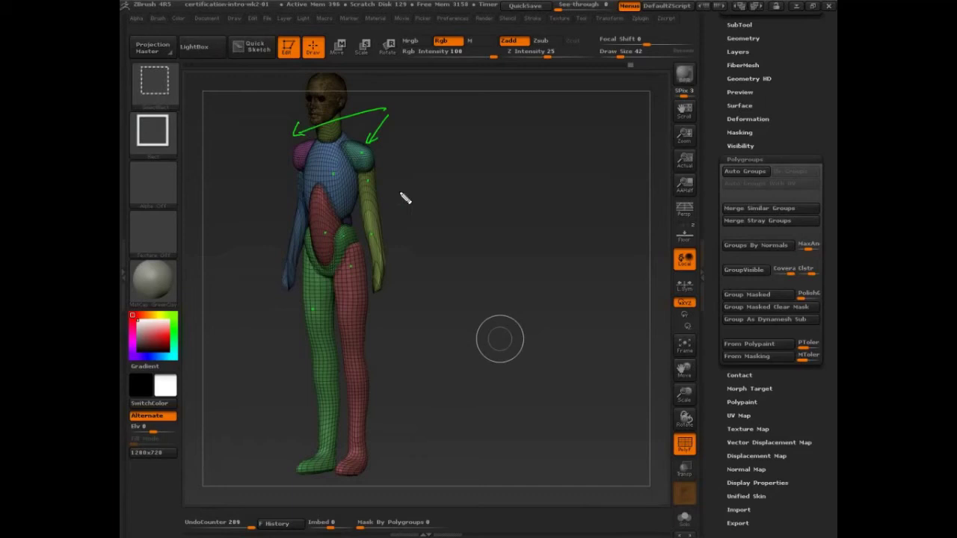
# Isolate the figure's left shoulder, chest and abdomen polygroups one at a time, showing the whole figure again after each.
pyautogui.keyDown('ctrl'); pyautogui.keyDown('shift'); pyautogui.click(359, 157); pyautogui.keyUp('shift'); pyautogui.keyUp('ctrl')
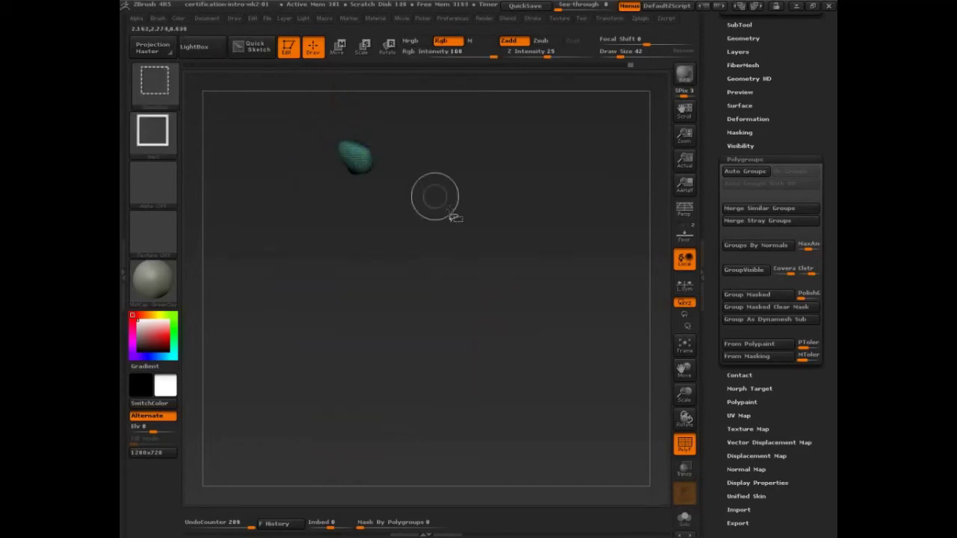
pyautogui.keyDown('ctrl'); pyautogui.keyDown('shift'); pyautogui.click(462, 235); pyautogui.keyUp('shift'); pyautogui.keyUp('ctrl')
pyautogui.keyDown('ctrl'); pyautogui.keyDown('shift'); pyautogui.click(337, 186); pyautogui.keyUp('shift'); pyautogui.keyUp('ctrl')
pyautogui.keyDown('ctrl'); pyautogui.keyDown('shift'); pyautogui.click(444, 171); pyautogui.keyUp('shift'); pyautogui.keyUp('ctrl')
pyautogui.keyDown('ctrl'); pyautogui.keyDown('shift'); pyautogui.click(324, 245); pyautogui.keyUp('shift'); pyautogui.keyUp('ctrl')
pyautogui.keyDown('ctrl'); pyautogui.keyDown('shift'); pyautogui.click(445, 245); pyautogui.keyUp('shift'); pyautogui.keyUp('ctrl')
# Isolate the pelvis, left leg and left arm polygroups one at a time, showing the whole figure again after each.
pyautogui.keyDown('ctrl'); pyautogui.keyDown('shift'); pyautogui.click(348, 240); pyautogui.keyUp('shift'); pyautogui.keyUp('ctrl')
pyautogui.keyDown('ctrl'); pyautogui.keyDown('shift'); pyautogui.click(441, 239); pyautogui.keyUp('shift'); pyautogui.keyUp('ctrl')
pyautogui.keyDown('ctrl'); pyautogui.keyDown('shift'); pyautogui.click(357, 303); pyautogui.keyUp('shift'); pyautogui.keyUp('ctrl')
pyautogui.keyDown('ctrl'); pyautogui.keyDown('shift'); pyautogui.click(406, 259); pyautogui.keyUp('shift'); pyautogui.keyUp('ctrl')
pyautogui.keyDown('ctrl'); pyautogui.keyDown('shift'); pyautogui.click(378, 257); pyautogui.keyUp('shift'); pyautogui.keyUp('ctrl')
pyautogui.keyDown('ctrl'); pyautogui.keyDown('shift'); pyautogui.click(429, 268); pyautogui.keyUp('shift'); pyautogui.keyUp('ctrl')
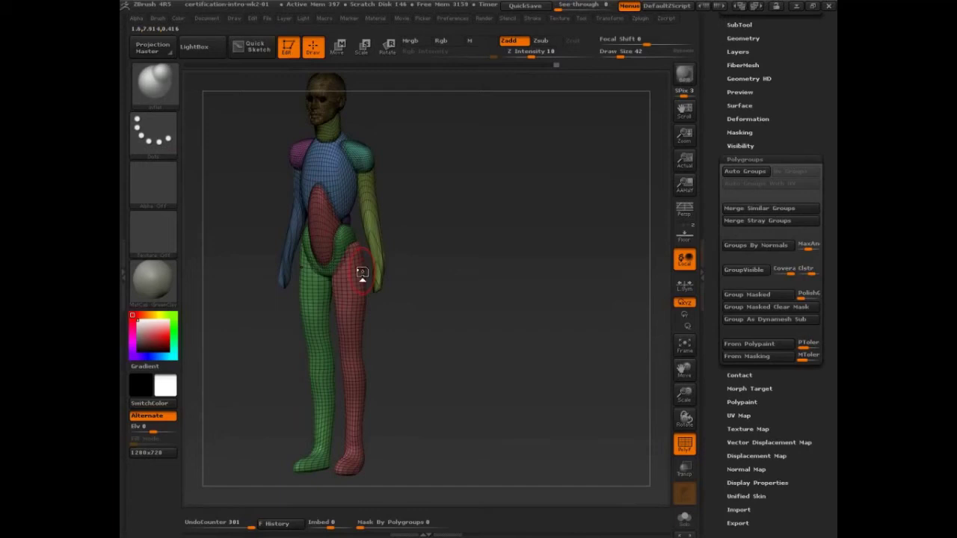
# Isolate the figure's left shoulder polygroup and handwrite a boxed "= invert" note on the screen beside it.
pyautogui.keyDown('ctrl'); pyautogui.keyDown('shift'); pyautogui.click(358, 151); pyautogui.keyUp('shift'); pyautogui.keyUp('ctrl')
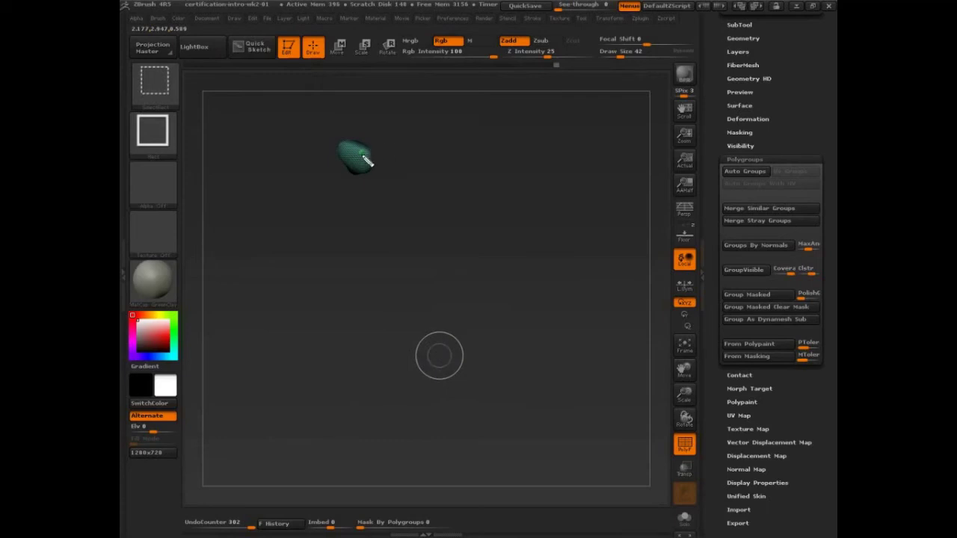
pyautogui.moveTo(434, 160)
pyautogui.keyDown('ctrl'); pyautogui.keyDown('shift'); pyautogui.mouseDown()
pyautogui.moveTo(566, 294)
pyautogui.moveTo(630, 171)
pyautogui.moveTo(434, 160)
pyautogui.mouseUp(); pyautogui.keyUp('shift'); pyautogui.keyUp('ctrl')
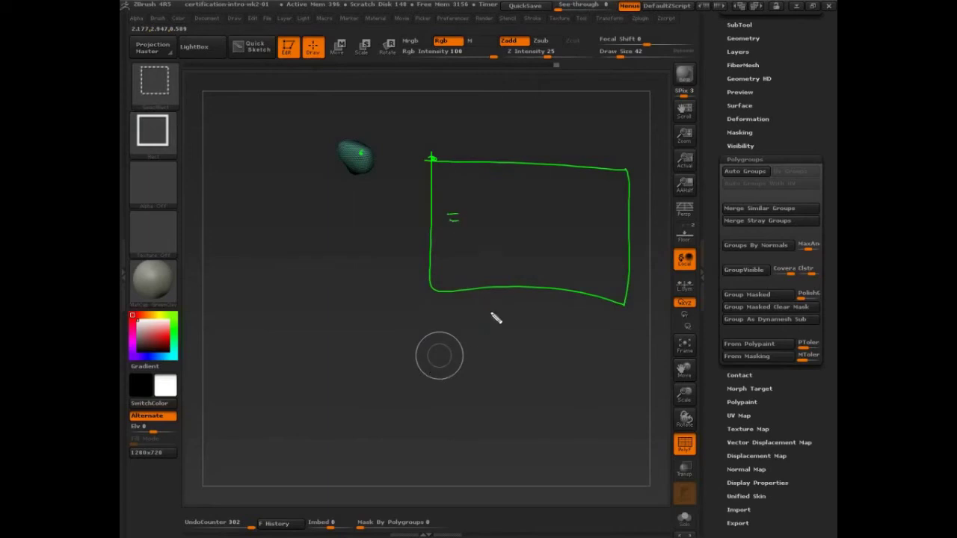
pyautogui.moveTo(492, 224)
pyautogui.mouseDown()
pyautogui.moveTo(526, 218)
pyautogui.moveTo(552, 216)
pyautogui.mouseUp()
pyautogui.moveTo(572, 184)
pyautogui.mouseDown()
pyautogui.moveTo(574, 238)
pyautogui.moveTo(594, 217)
pyautogui.mouseUp()
pyautogui.moveTo(463, 253); pyautogui.dragTo(601, 252)
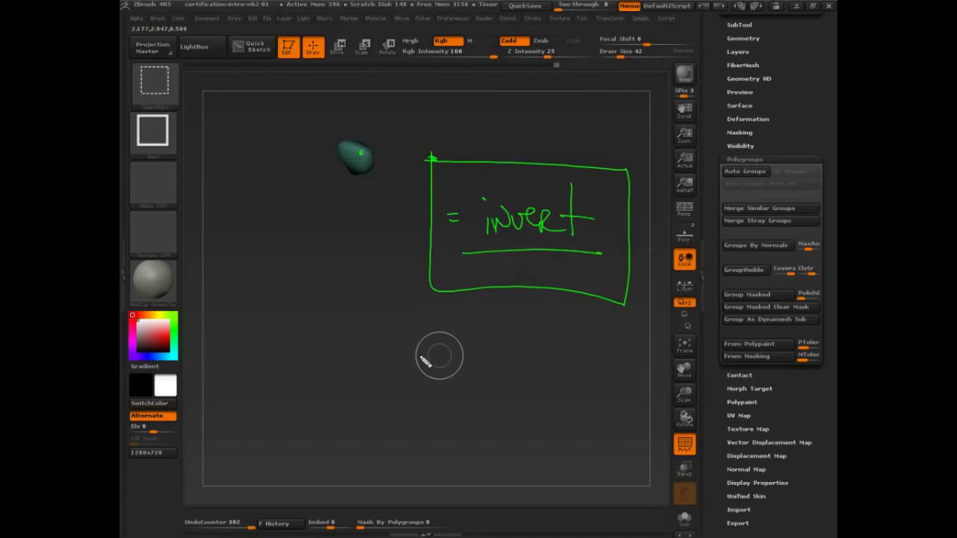
pyautogui.press('Escape')
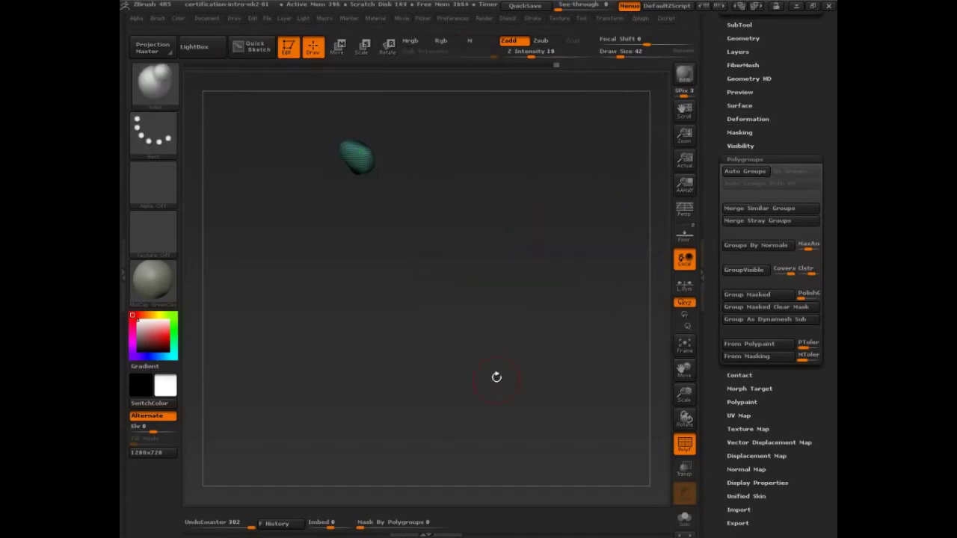
# Hide both shoulder polygroups, invert the visibility to show only them, and group the two shoulders into one polygroup.
pyautogui.moveTo(432, 135)
pyautogui.mouseDown()
pyautogui.moveTo(432, 185)
pyautogui.moveTo(457, 216)
pyautogui.moveTo(562, 221)
pyautogui.moveTo(524, 240)
pyautogui.moveTo(548, 242)
pyautogui.mouseUp()
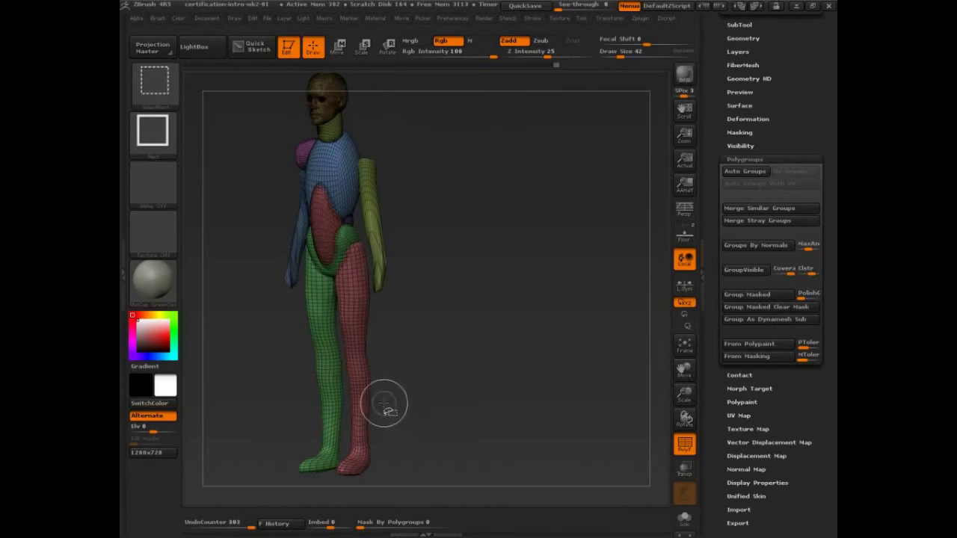
pyautogui.moveTo(465, 346); pyautogui.dragTo(497, 338)
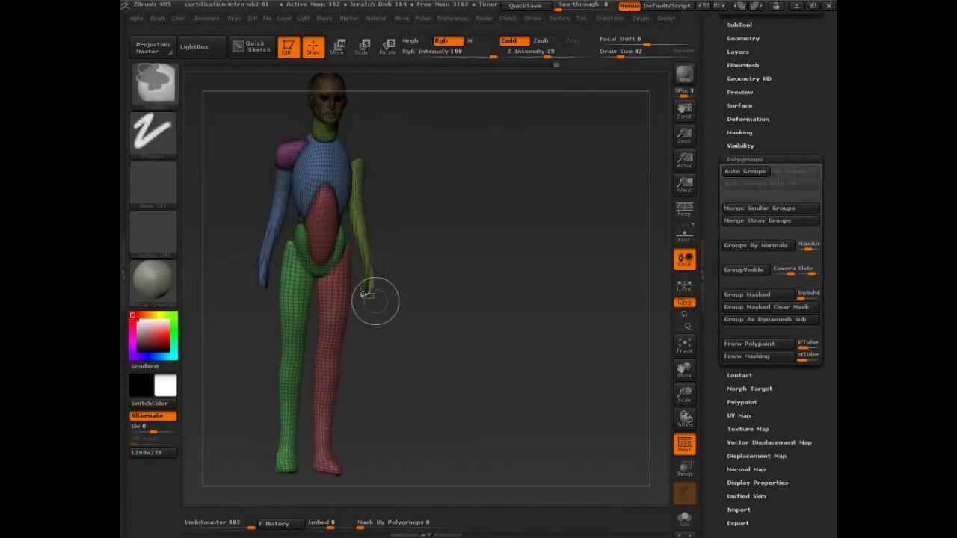
pyautogui.keyDown('ctrl'); pyautogui.keyDown('alt'); pyautogui.keyDown('shift'); pyautogui.click(286, 154); pyautogui.keyUp('shift'); pyautogui.keyUp('alt'); pyautogui.keyUp('ctrl')
pyautogui.moveTo(411, 122)
pyautogui.keyDown('ctrl'); pyautogui.keyDown('shift'); pyautogui.mouseDown()
pyautogui.moveTo(482, 252)
pyautogui.moveTo(600, 263)
pyautogui.mouseUp(); pyautogui.keyUp('shift'); pyautogui.keyUp('ctrl')
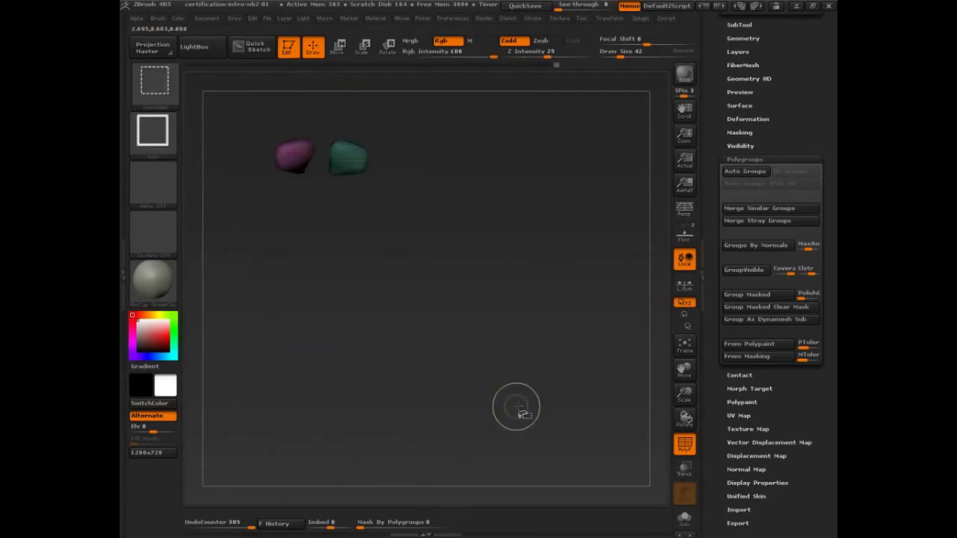
pyautogui.moveTo(520, 409)
pyautogui.keyDown('ctrl'); pyautogui.keyDown('shift'); pyautogui.mouseDown()
pyautogui.moveTo(612, 315)
pyautogui.moveTo(773, 266)
pyautogui.moveTo(727, 278)
pyautogui.moveTo(773, 284)
pyautogui.mouseUp(); pyautogui.keyUp('shift'); pyautogui.keyUp('ctrl')
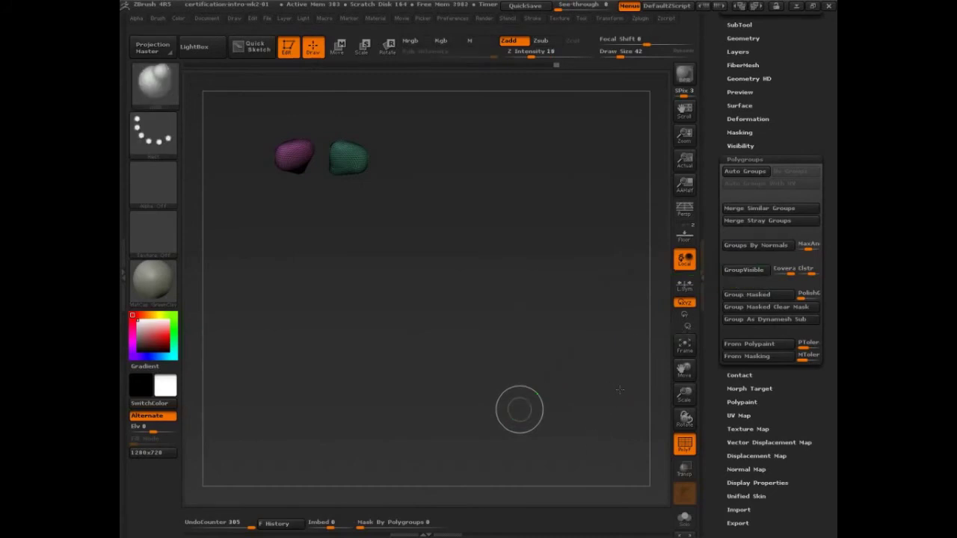
pyautogui.click(744, 271)
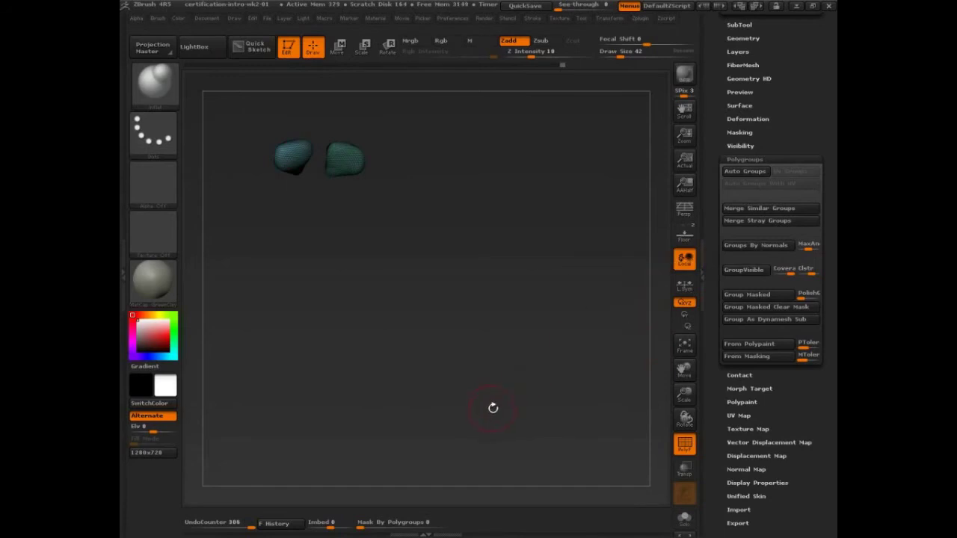
# Show the whole figure, isolate the combined shoulder polygroup to check it, and show everything again.
pyautogui.keyDown('ctrl'); pyautogui.keyDown('shift'); pyautogui.click(466, 157); pyautogui.keyUp('shift'); pyautogui.keyUp('ctrl')
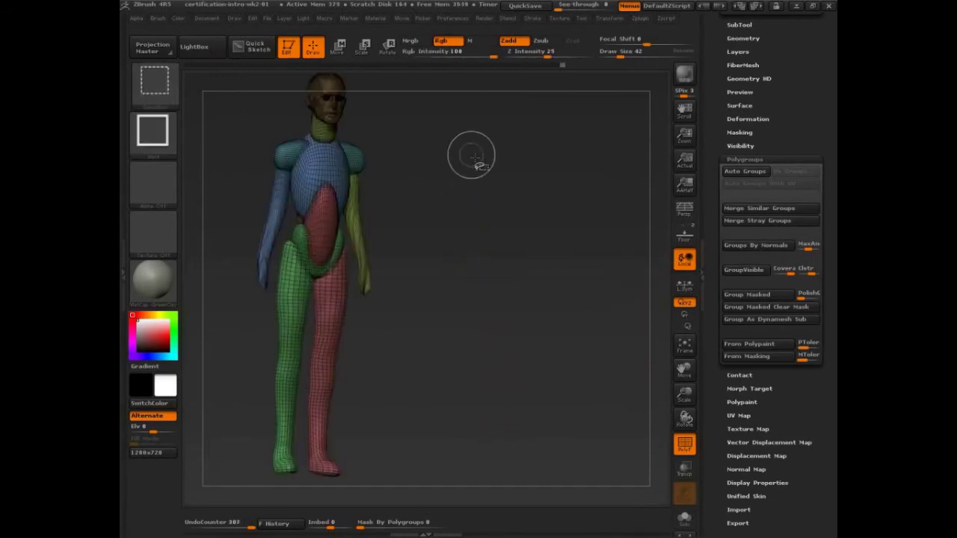
pyautogui.keyDown('ctrl'); pyautogui.keyDown('shift'); pyautogui.click(359, 150); pyautogui.keyUp('shift'); pyautogui.keyUp('ctrl')
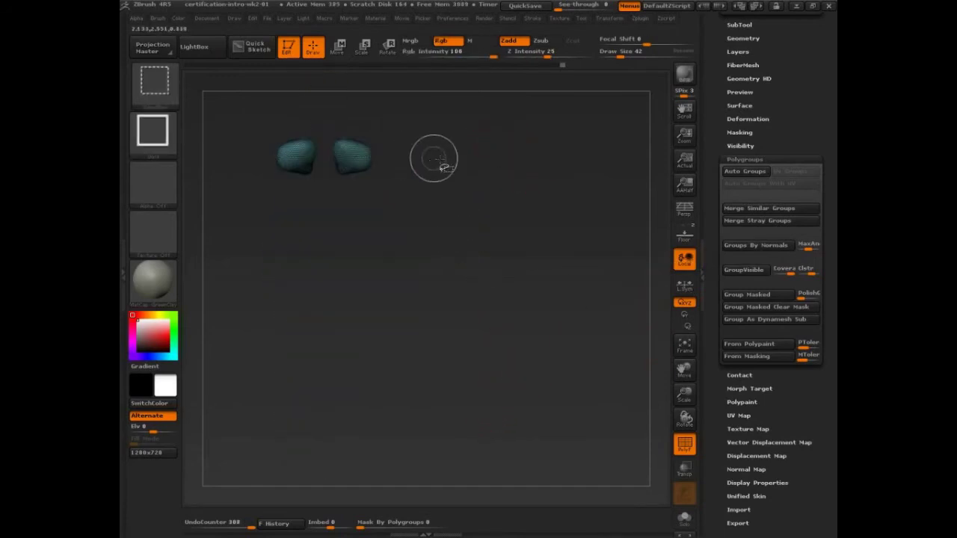
pyautogui.keyDown('ctrl'); pyautogui.keyDown('shift'); pyautogui.click(452, 170); pyautogui.keyUp('shift'); pyautogui.keyUp('ctrl')
# Display only the two arms, group them into one polygroup, and show the whole figure again.
pyautogui.keyDown('ctrl'); pyautogui.keyDown('shift'); pyautogui.click(368, 198); pyautogui.keyUp('shift'); pyautogui.keyUp('ctrl')
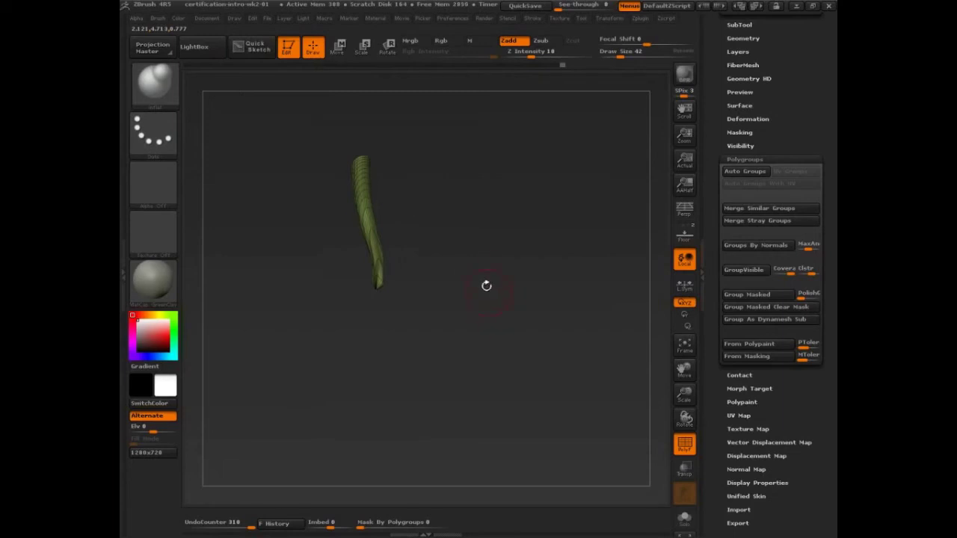
pyautogui.keyDown('ctrl'); pyautogui.keyDown('shift'); pyautogui.click(438, 230); pyautogui.keyUp('shift'); pyautogui.keyUp('ctrl')
pyautogui.keyDown('ctrl'); pyautogui.keyDown('shift'); pyautogui.click(364, 198); pyautogui.keyUp('shift'); pyautogui.keyUp('ctrl')
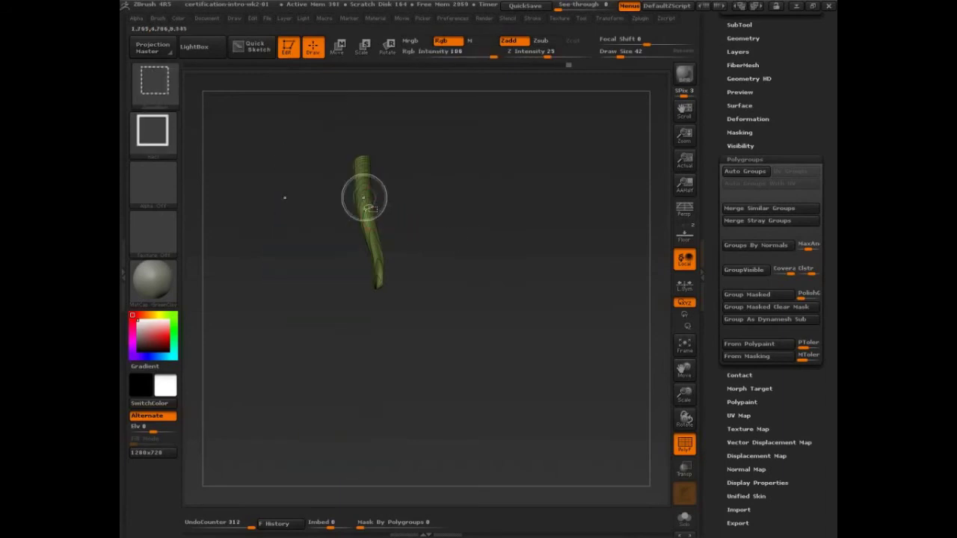
pyautogui.moveTo(429, 151)
pyautogui.keyDown('ctrl'); pyautogui.keyDown('shift'); pyautogui.mouseDown()
pyautogui.moveTo(546, 241)
pyautogui.moveTo(573, 282)
pyautogui.mouseUp(); pyautogui.keyUp('shift'); pyautogui.keyUp('ctrl')
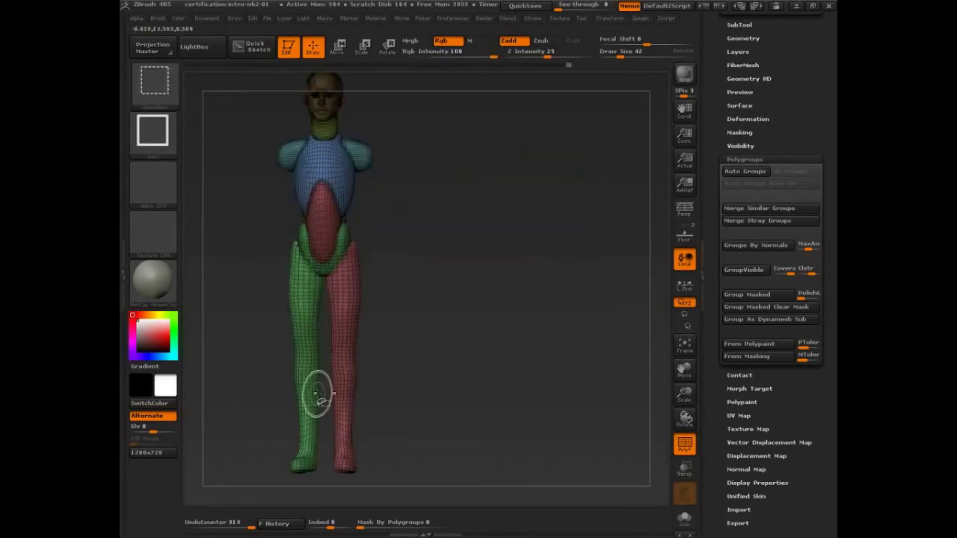
pyautogui.keyDown('ctrl'); pyautogui.keyDown('shift'); pyautogui.moveTo(406, 139); pyautogui.dragTo(489, 280); pyautogui.keyUp('shift'); pyautogui.keyUp('ctrl')
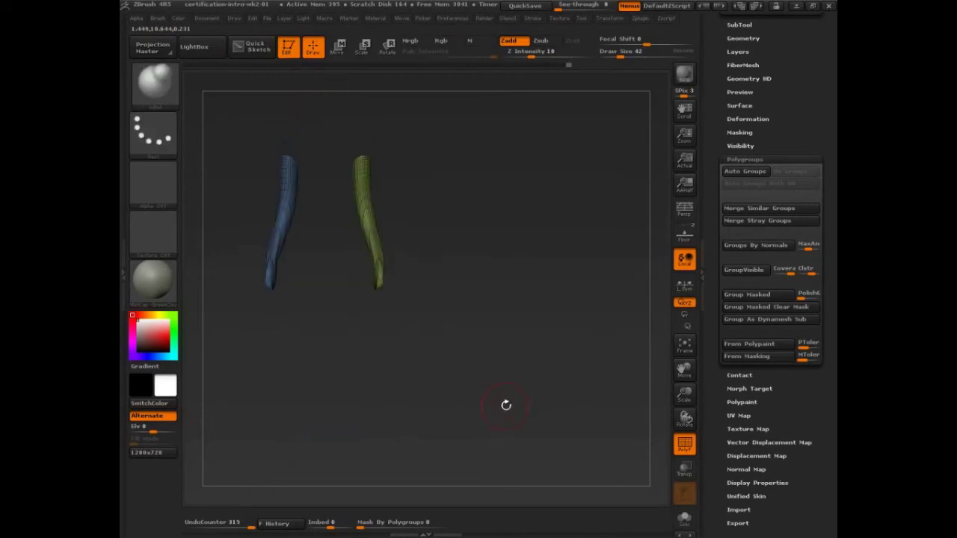
pyautogui.hotkey('ctrl', 'w')
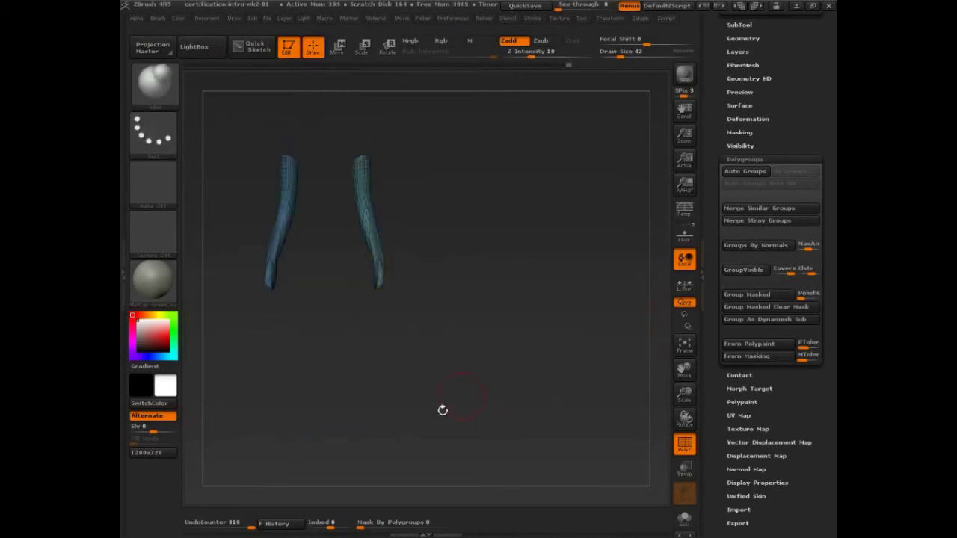
pyautogui.keyDown('ctrl'); pyautogui.keyDown('shift'); pyautogui.click(438, 242); pyautogui.keyUp('shift'); pyautogui.keyUp('ctrl')
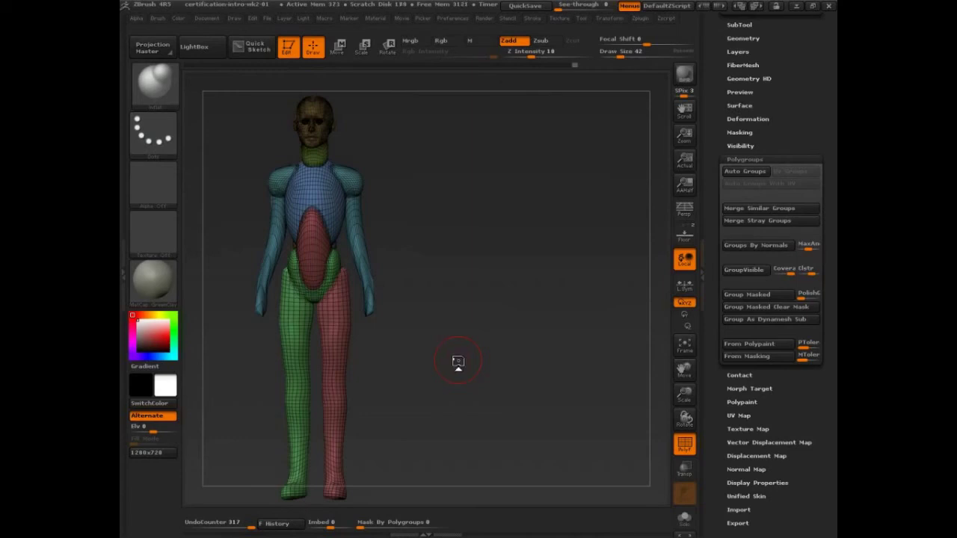
# Display only the two waist pieces beside the abdomen, group them into one polygroup, and show the whole figure again.
pyautogui.moveTo(455, 359)
pyautogui.mouseDown()
pyautogui.moveTo(508, 378)
pyautogui.moveTo(498, 395)
pyautogui.moveTo(512, 382)
pyautogui.moveTo(396, 299)
pyautogui.moveTo(420, 334)
pyautogui.moveTo(449, 340)
pyautogui.mouseUp()
pyautogui.keyDown('ctrl'); pyautogui.keyDown('shift'); pyautogui.click(363, 231); pyautogui.keyUp('shift'); pyautogui.keyUp('ctrl')
pyautogui.keyDown('ctrl'); pyautogui.keyDown('shift'); pyautogui.moveTo(459, 175); pyautogui.dragTo(459, 229); pyautogui.keyUp('shift'); pyautogui.keyUp('ctrl')
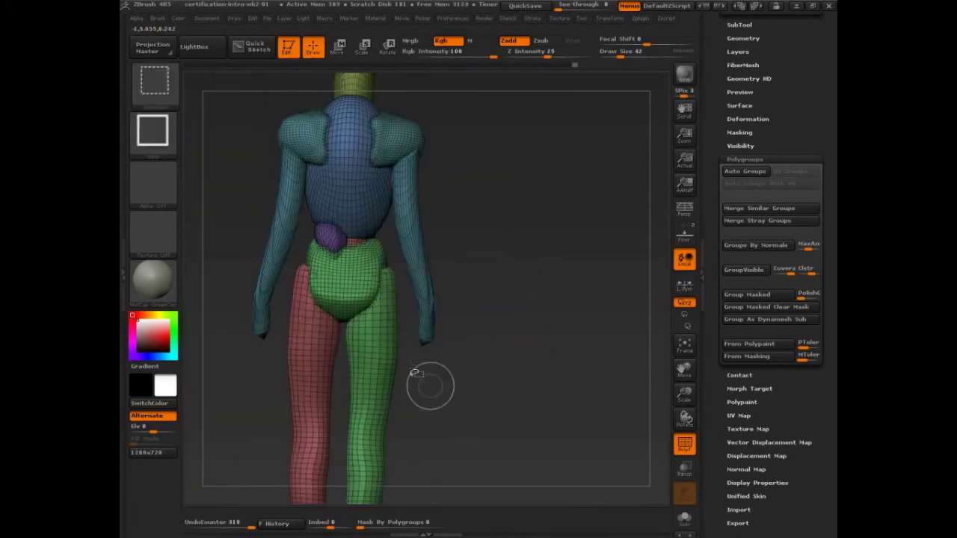
pyautogui.keyDown('ctrl'); pyautogui.keyDown('shift'); pyautogui.click(468, 175); pyautogui.keyUp('shift'); pyautogui.keyUp('ctrl')
pyautogui.click(741, 270)
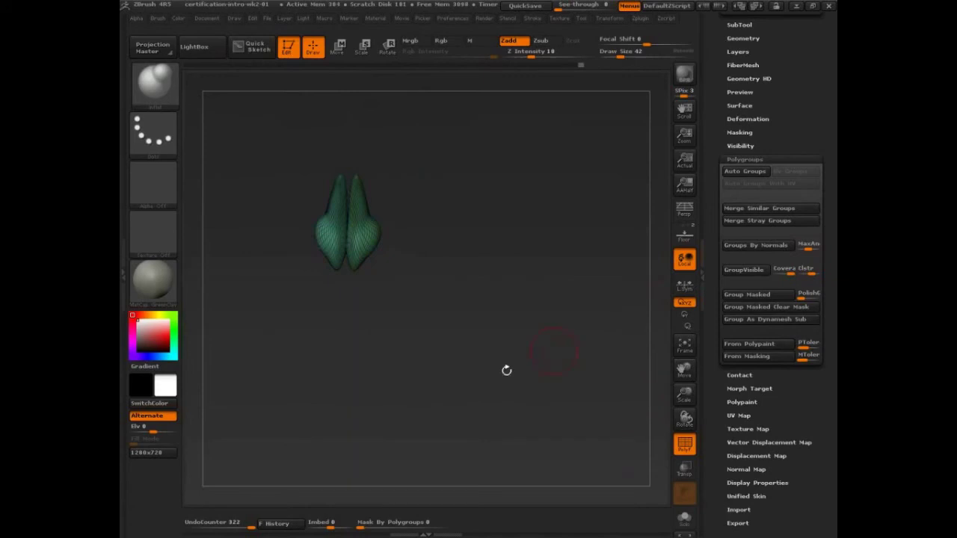
pyautogui.keyDown('ctrl'); pyautogui.keyDown('shift'); pyautogui.click(459, 175); pyautogui.keyUp('shift'); pyautogui.keyUp('ctrl')
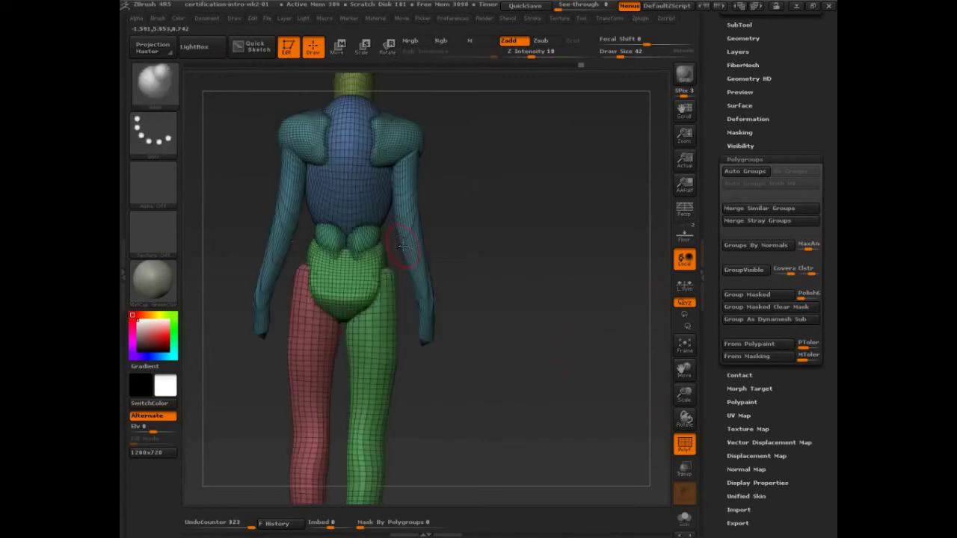
# Handwrite on-screen notes summarising how to show only one polygroup, show all of them, and invert the visibility.
pyautogui.hotkey('ctrl', 'shift')
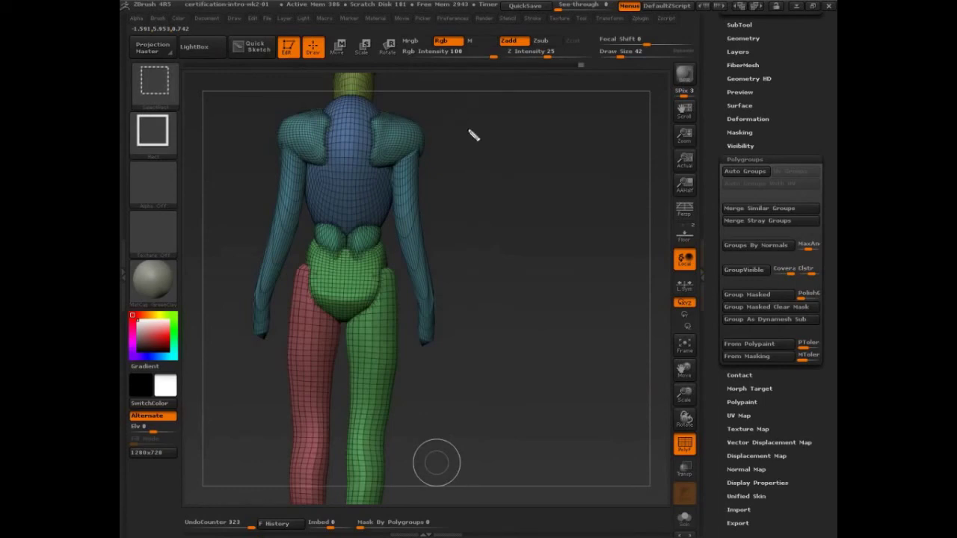
pyautogui.moveTo(457, 142)
pyautogui.mouseDown()
pyautogui.moveTo(491, 116)
pyautogui.moveTo(494, 144)
pyautogui.moveTo(517, 146)
pyautogui.moveTo(523, 121)
pyautogui.moveTo(531, 145)
pyautogui.moveTo(551, 109)
pyautogui.moveTo(555, 142)
pyautogui.mouseUp()
pyautogui.moveTo(545, 128); pyautogui.dragTo(562, 125)
pyautogui.moveTo(433, 169); pyautogui.dragTo(587, 155)
pyautogui.moveTo(494, 184); pyautogui.dragTo(495, 199)
pyautogui.moveTo(505, 166); pyautogui.dragTo(508, 196)
pyautogui.moveTo(517, 187)
pyautogui.mouseDown()
pyautogui.moveTo(518, 196)
pyautogui.moveTo(688, 174)
pyautogui.moveTo(705, 193)
pyautogui.mouseUp()
pyautogui.moveTo(559, 216)
pyautogui.mouseDown()
pyautogui.moveTo(557, 224)
pyautogui.moveTo(569, 202)
pyautogui.moveTo(599, 216)
pyautogui.mouseUp()
pyautogui.moveTo(583, 224)
pyautogui.mouseDown()
pyautogui.moveTo(662, 214)
pyautogui.moveTo(693, 224)
pyautogui.moveTo(695, 192)
pyautogui.mouseUp()
pyautogui.moveTo(705, 191); pyautogui.dragTo(706, 227)
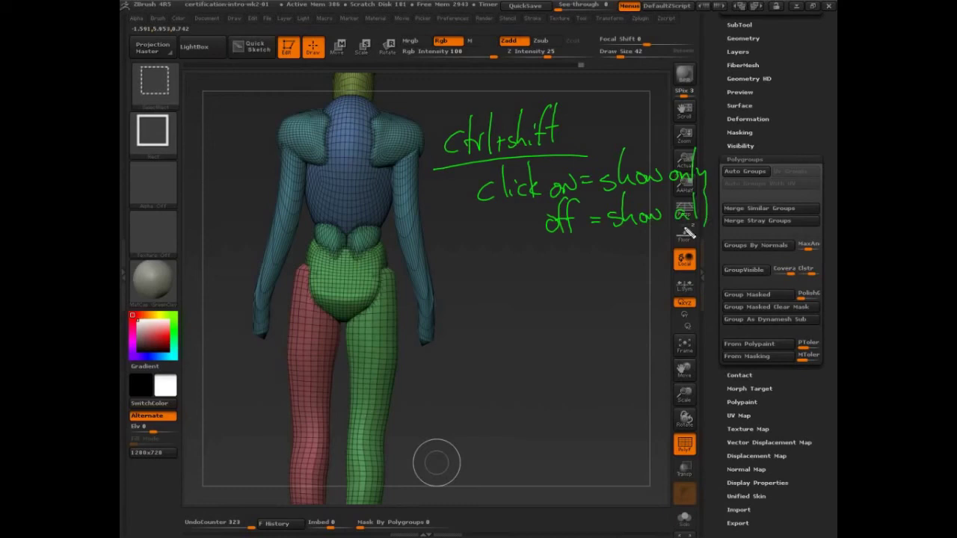
pyautogui.moveTo(500, 258)
pyautogui.mouseDown()
pyautogui.moveTo(518, 273)
pyautogui.moveTo(536, 245)
pyautogui.moveTo(556, 272)
pyautogui.moveTo(588, 257)
pyautogui.moveTo(717, 243)
pyautogui.mouseUp()
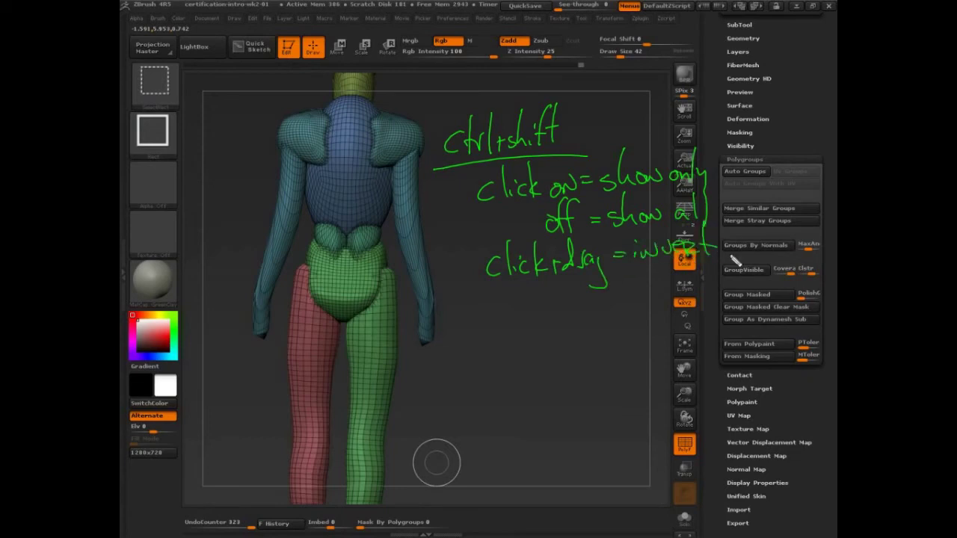
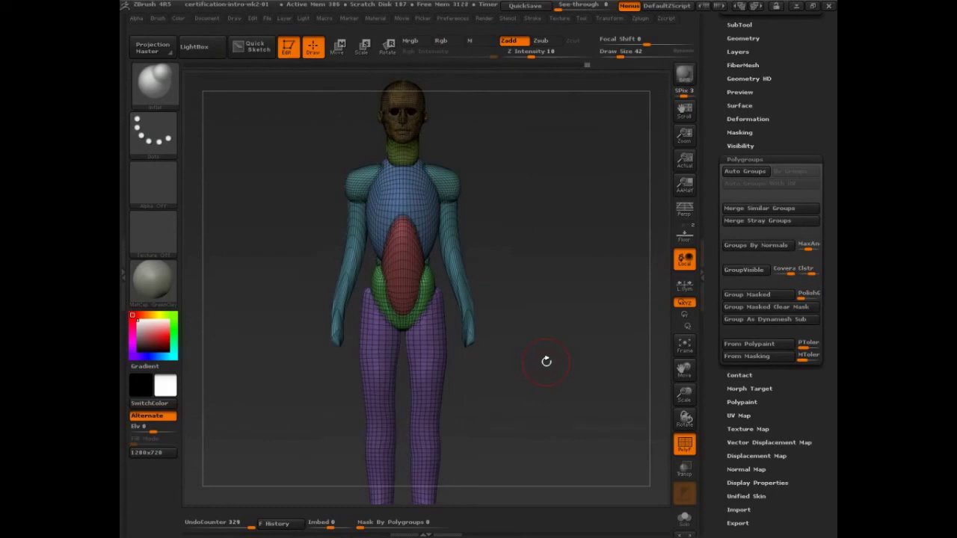
# Isolate the shoulder polygroup and invert the visibility so that only the shoulders are hidden.
pyautogui.moveTo(546, 361)
pyautogui.mouseDown()
pyautogui.moveTo(573, 391)
pyautogui.moveTo(513, 412)
pyautogui.moveTo(509, 402)
pyautogui.moveTo(450, 393)
pyautogui.mouseUp()
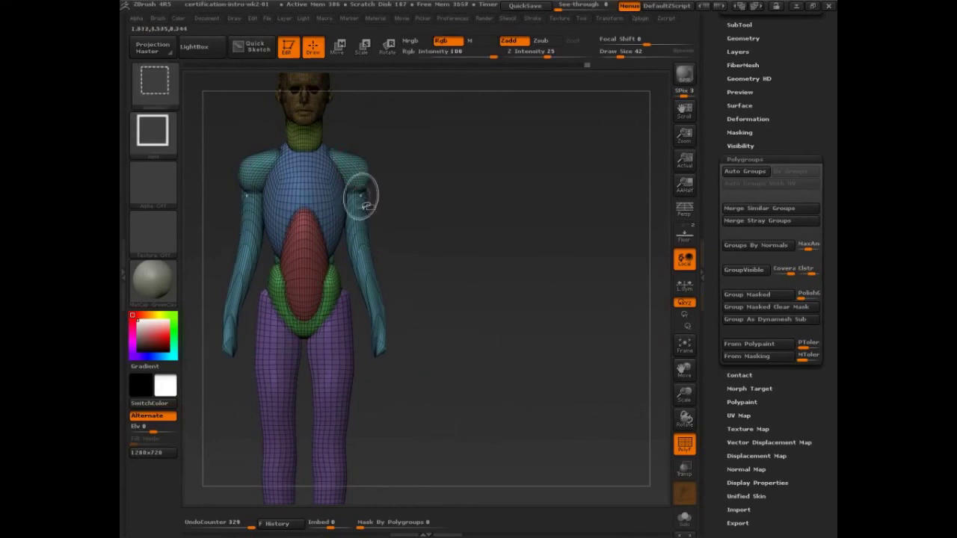
pyautogui.keyDown('ctrl'); pyautogui.keyDown('shift'); pyautogui.click(358, 187); pyautogui.keyUp('shift'); pyautogui.keyUp('ctrl')
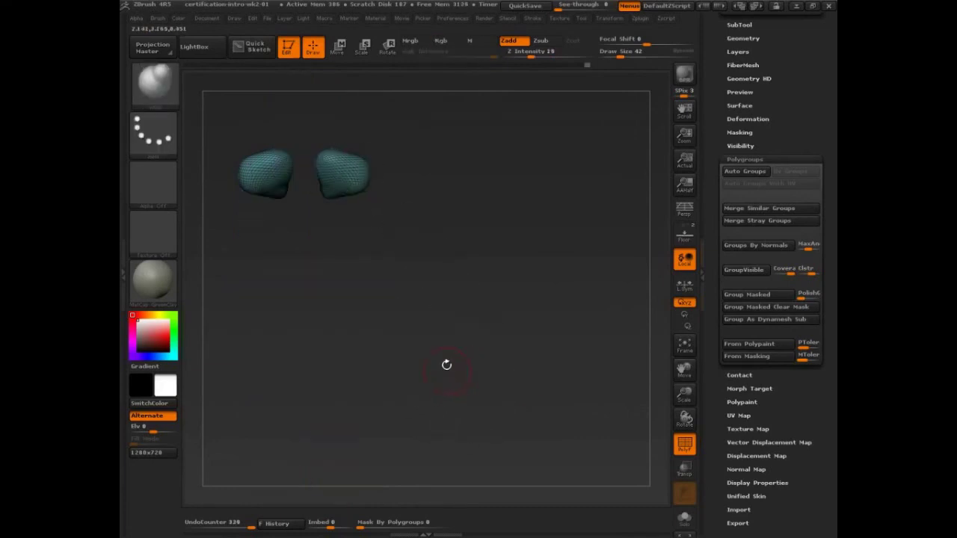
pyautogui.keyDown('ctrl'); pyautogui.keyDown('shift'); pyautogui.moveTo(390, 125); pyautogui.dragTo(424, 293); pyautogui.keyUp('shift'); pyautogui.keyUp('ctrl')
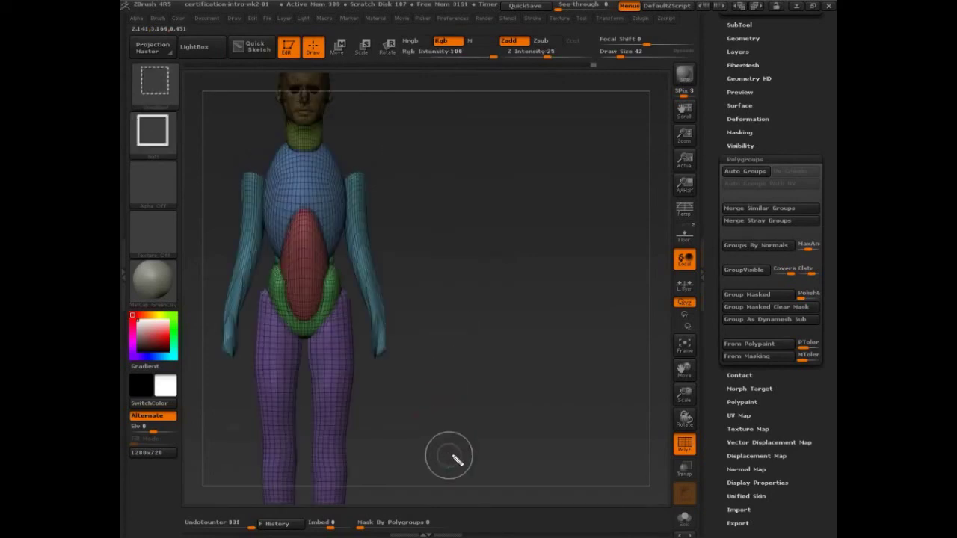
# Handwrite an on-screen note explaining how to hide further polygroups when part of the model is hidden, and clear it.
pyautogui.moveTo(384, 116); pyautogui.dragTo(384, 132)
pyautogui.moveTo(420, 90)
pyautogui.mouseDown()
pyautogui.moveTo(404, 133)
pyautogui.moveTo(411, 111)
pyautogui.mouseUp()
pyautogui.click(386, 98)
pyautogui.moveTo(444, 105)
pyautogui.mouseDown()
pyautogui.moveTo(444, 153)
pyautogui.moveTo(465, 120)
pyautogui.moveTo(489, 124)
pyautogui.moveTo(510, 105)
pyautogui.mouseUp()
pyautogui.moveTo(502, 84); pyautogui.dragTo(504, 123)
pyautogui.moveTo(495, 102)
pyautogui.mouseDown()
pyautogui.moveTo(514, 100)
pyautogui.moveTo(530, 120)
pyautogui.mouseUp()
pyautogui.moveTo(545, 104); pyautogui.dragTo(539, 120)
pyautogui.moveTo(561, 75)
pyautogui.mouseDown()
pyautogui.moveTo(577, 121)
pyautogui.moveTo(602, 112)
pyautogui.mouseUp()
pyautogui.moveTo(609, 77); pyautogui.dragTo(619, 114)
pyautogui.moveTo(629, 69)
pyautogui.mouseDown()
pyautogui.moveTo(632, 114)
pyautogui.moveTo(642, 112)
pyautogui.mouseUp()
pyautogui.moveTo(644, 105); pyautogui.dragTo(673, 108)
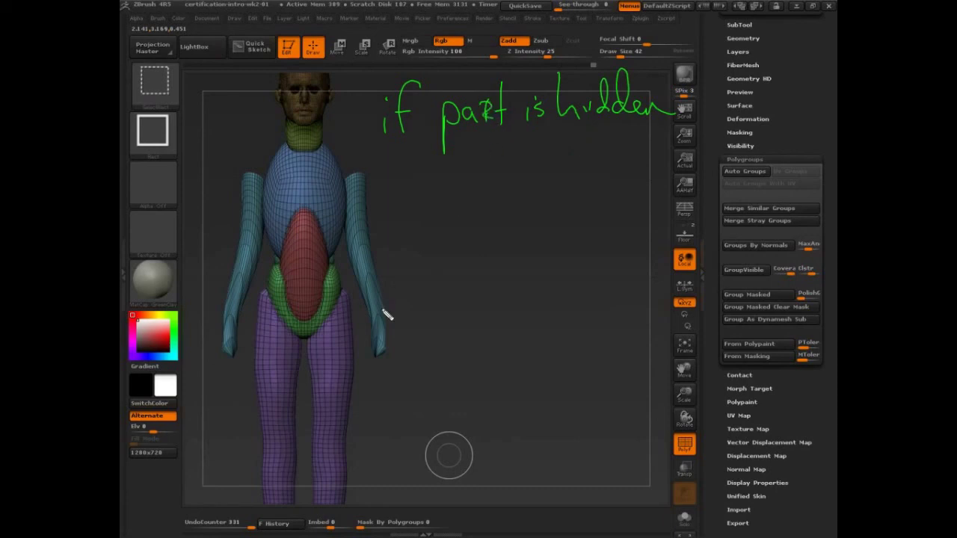
pyautogui.moveTo(441, 185); pyautogui.dragTo(441, 208)
pyautogui.moveTo(446, 159); pyautogui.dragTo(450, 207)
pyautogui.moveTo(439, 192)
pyautogui.mouseDown()
pyautogui.moveTo(465, 205)
pyautogui.moveTo(525, 204)
pyautogui.mouseUp()
pyautogui.moveTo(562, 153); pyautogui.dragTo(549, 199)
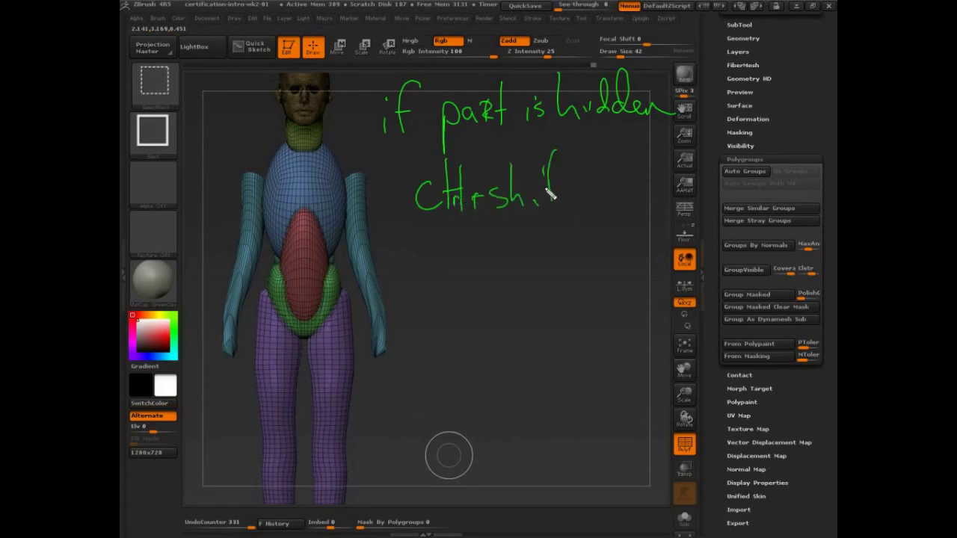
pyautogui.moveTo(567, 159)
pyautogui.mouseDown()
pyautogui.moveTo(562, 198)
pyautogui.moveTo(576, 192)
pyautogui.mouseUp()
pyautogui.moveTo(462, 238)
pyautogui.mouseDown()
pyautogui.moveTo(511, 251)
pyautogui.moveTo(556, 249)
pyautogui.moveTo(591, 235)
pyautogui.moveTo(623, 241)
pyautogui.moveTo(630, 221)
pyautogui.moveTo(634, 245)
pyautogui.moveTo(646, 234)
pyautogui.moveTo(676, 245)
pyautogui.mouseUp()
pyautogui.moveTo(431, 273); pyautogui.dragTo(695, 281)
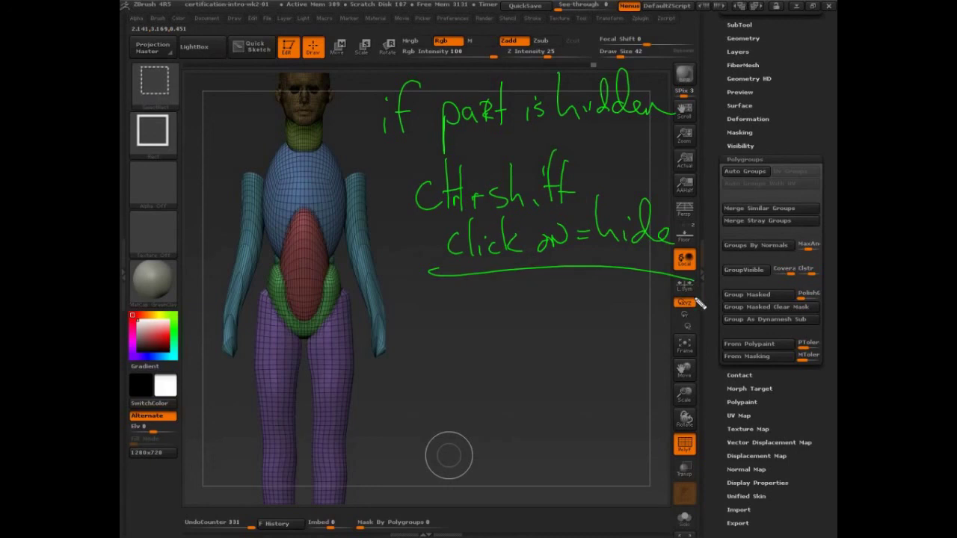
pyautogui.press('Escape')
# Hide the arm, abdomen, waist, pelvis, leg and chest polygroups one after another, and show the whole figure again.
pyautogui.moveTo(555, 352); pyautogui.dragTo(396, 236)
pyautogui.keyDown('ctrl'); pyautogui.keyDown('shift'); pyautogui.click(398, 238); pyautogui.keyUp('shift'); pyautogui.keyUp('ctrl')
pyautogui.keyDown('ctrl'); pyautogui.keyDown('shift'); pyautogui.click(358, 257); pyautogui.keyUp('shift'); pyautogui.keyUp('ctrl')
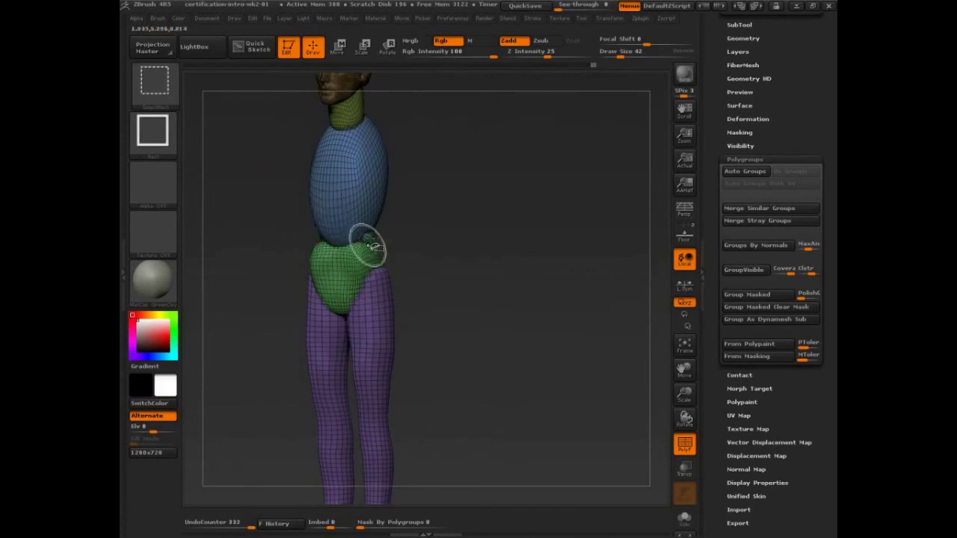
pyautogui.keyDown('ctrl'); pyautogui.keyDown('shift'); pyautogui.click(364, 239); pyautogui.keyUp('shift'); pyautogui.keyUp('ctrl')
pyautogui.keyDown('ctrl'); pyautogui.keyDown('shift'); pyautogui.click(359, 284); pyautogui.keyUp('shift'); pyautogui.keyUp('ctrl')
pyautogui.keyDown('ctrl'); pyautogui.keyDown('shift'); pyautogui.click(365, 348); pyautogui.keyUp('shift'); pyautogui.keyUp('ctrl')
pyautogui.moveTo(385, 242); pyautogui.dragTo(460, 359)
pyautogui.keyDown('ctrl'); pyautogui.keyDown('shift'); pyautogui.click(359, 329); pyautogui.keyUp('shift'); pyautogui.keyUp('ctrl')
pyautogui.moveTo(385, 267); pyautogui.dragTo(383, 398)
pyautogui.keyDown('ctrl'); pyautogui.keyDown('shift'); pyautogui.click(432, 356); pyautogui.keyUp('shift'); pyautogui.keyUp('ctrl')
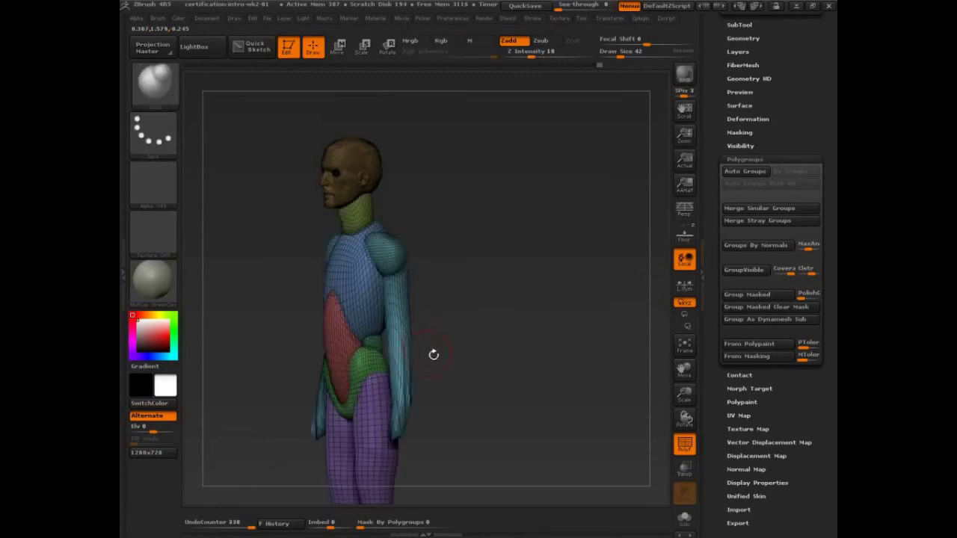
# Isolate the shoulder polygroup, invert the visibility back and forth, and show the whole figure again from the front.
pyautogui.moveTo(432, 356); pyautogui.dragTo(404, 320)
pyautogui.keyDown('ctrl'); pyautogui.keyDown('shift'); pyautogui.click(394, 258); pyautogui.keyUp('shift'); pyautogui.keyUp('ctrl')
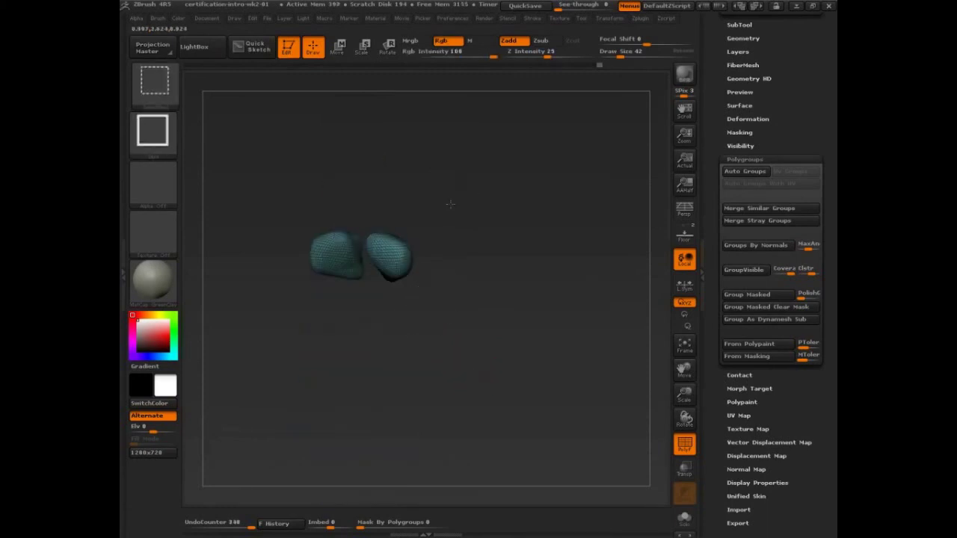
pyautogui.keyDown('ctrl'); pyautogui.keyDown('shift'); pyautogui.moveTo(448, 181); pyautogui.dragTo(537, 400); pyautogui.keyUp('shift'); pyautogui.keyUp('ctrl')
pyautogui.keyDown('ctrl'); pyautogui.keyDown('shift'); pyautogui.moveTo(402, 340); pyautogui.dragTo(431, 288); pyautogui.keyUp('shift'); pyautogui.keyUp('ctrl')
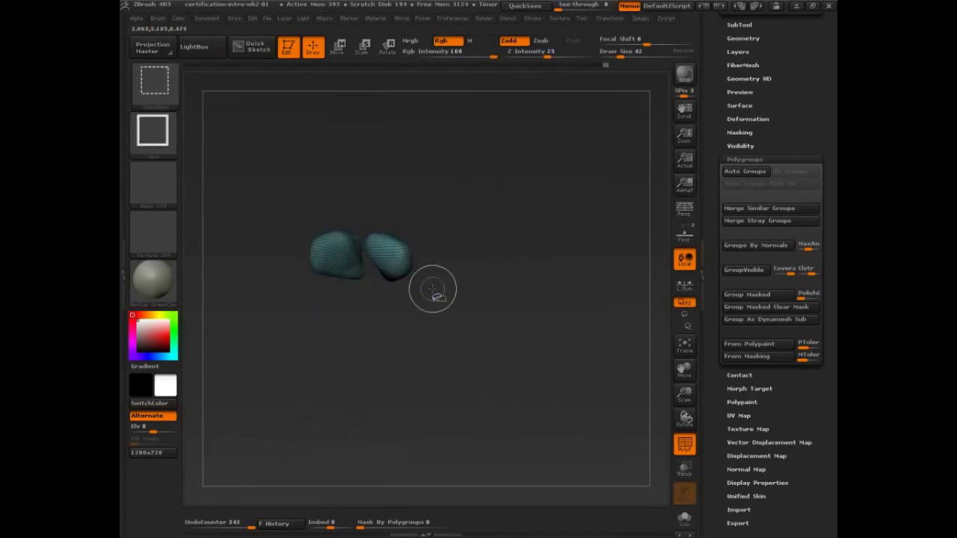
pyautogui.keyDown('ctrl'); pyautogui.keyDown('shift'); pyautogui.moveTo(530, 389); pyautogui.dragTo(466, 349); pyautogui.keyUp('shift'); pyautogui.keyUp('ctrl')
pyautogui.keyDown('ctrl'); pyautogui.keyDown('shift'); pyautogui.click(532, 378); pyautogui.keyUp('shift'); pyautogui.keyUp('ctrl')
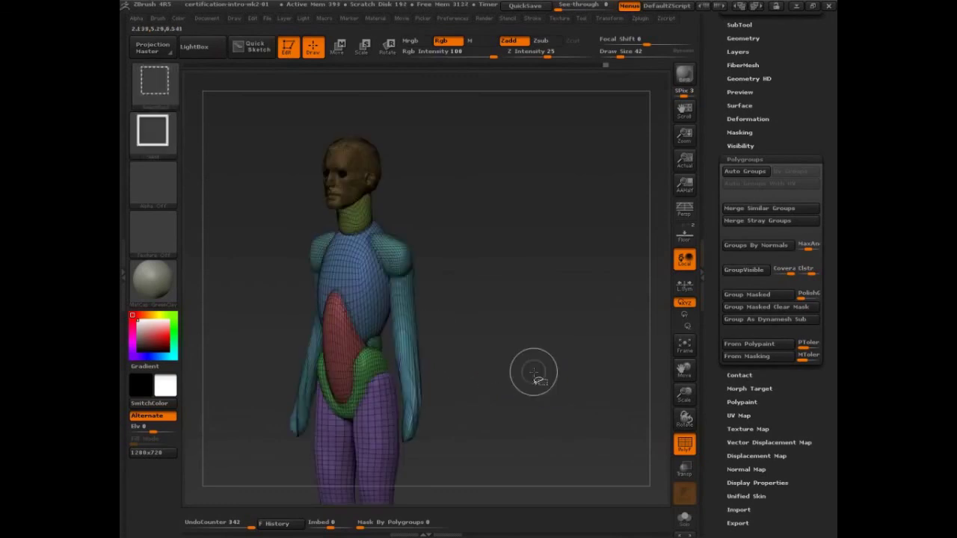
pyautogui.moveTo(532, 378); pyautogui.dragTo(483, 279)
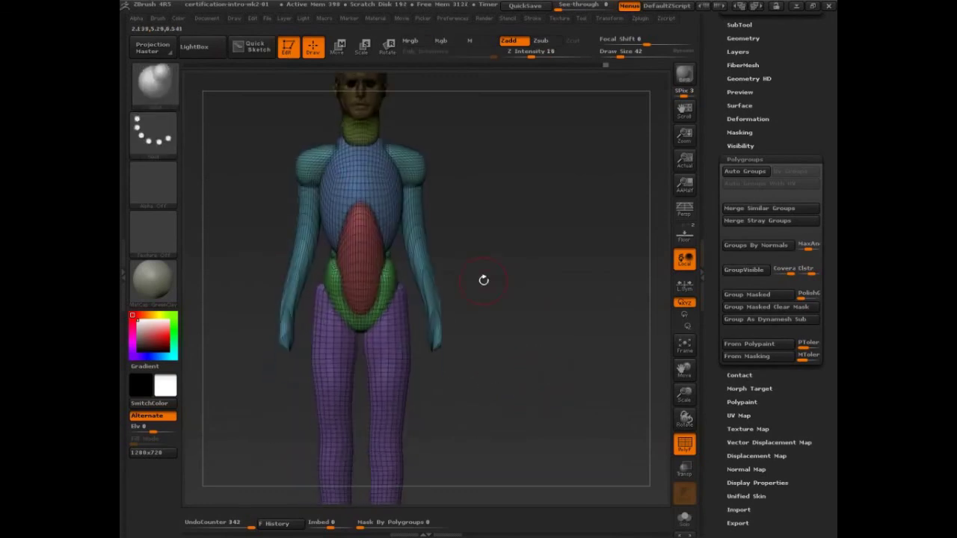